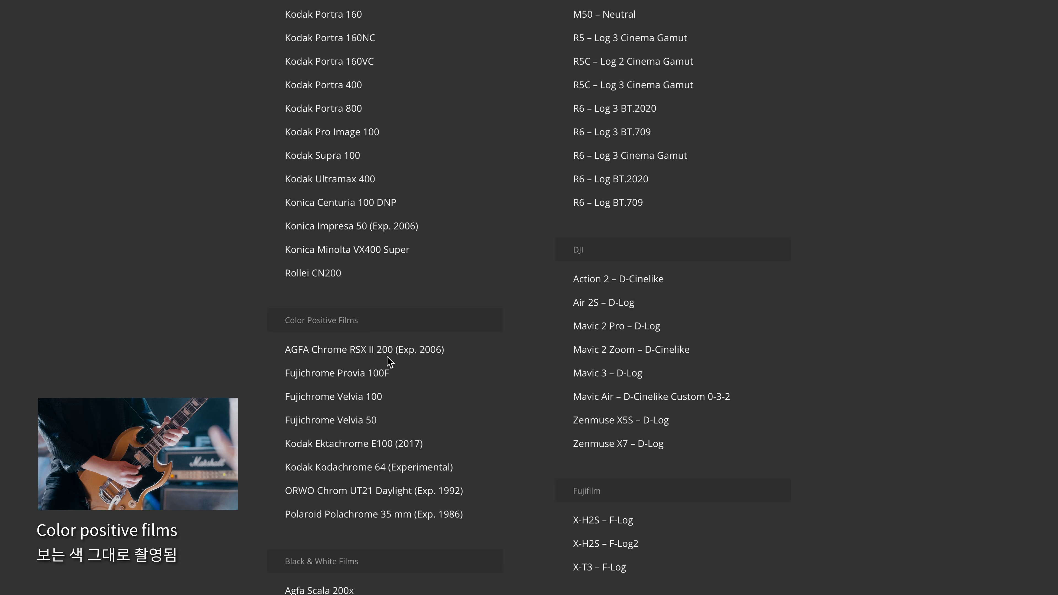
scroll(387, 356, "down", 5)
scroll(344, 319, "down", 4)
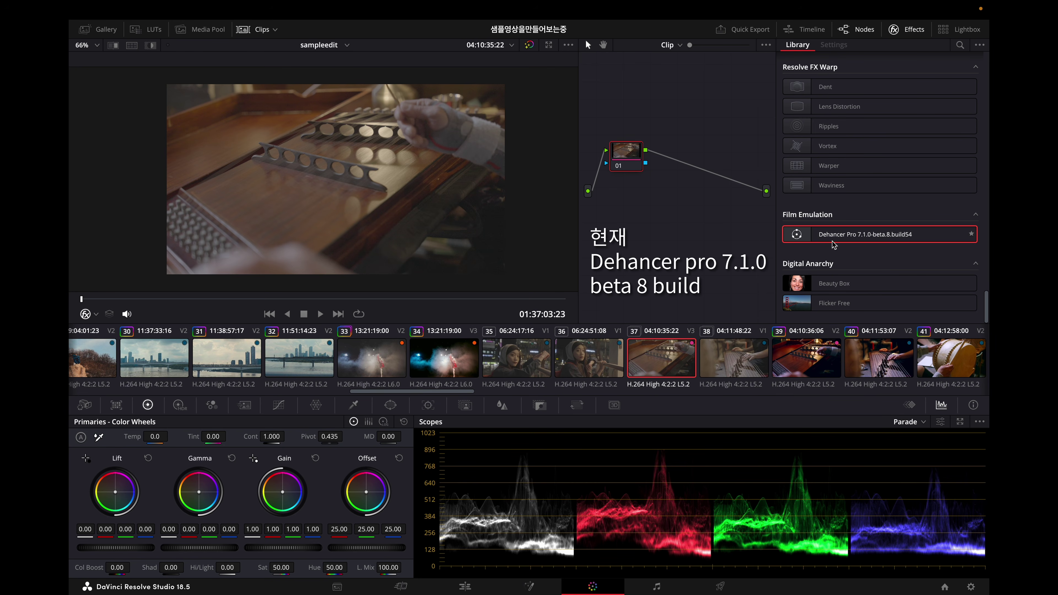
Step: Apply Dehancer Pro 7.1.0 to node 01 of clip 37 and turn off its Film, Expand, Print and Film Grain modules
left_click_drag(845, 244, 708, 171)
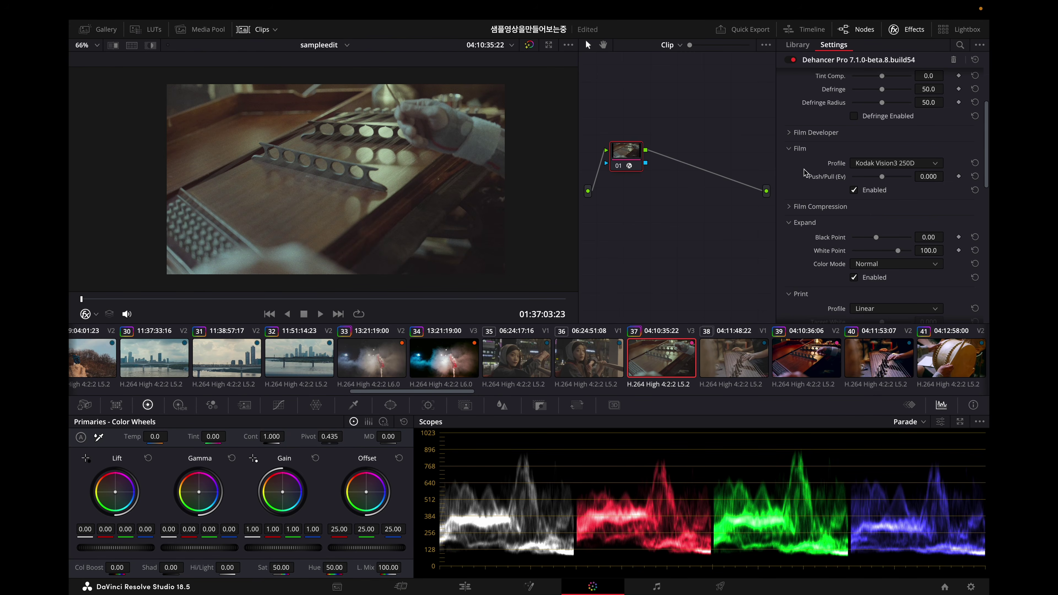
scroll(805, 173, "down", 3)
left_click(854, 208)
scroll(837, 217, "down", 2)
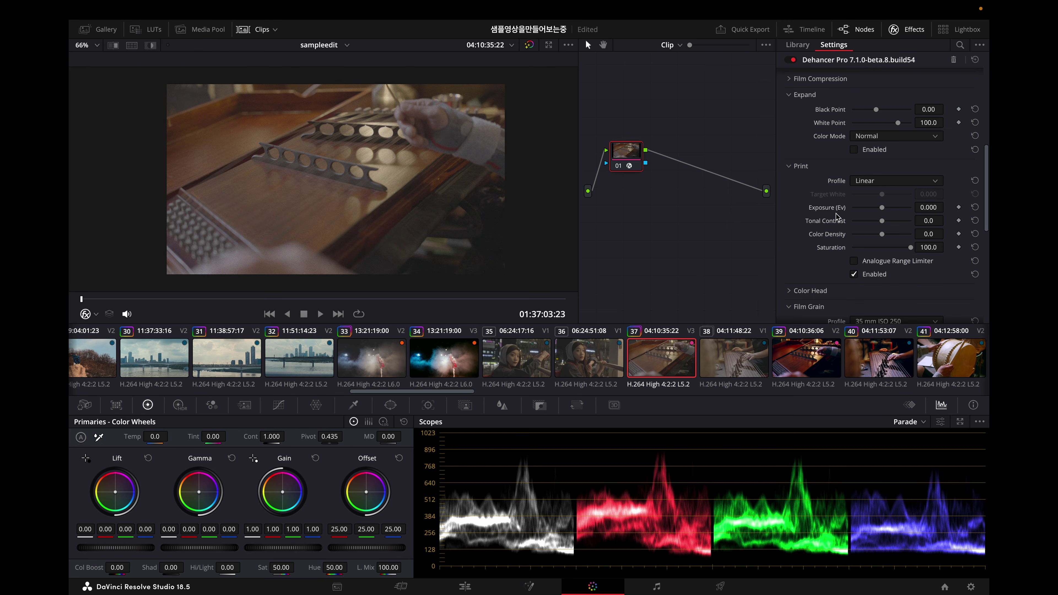
left_click(854, 274)
scroll(810, 232, "down", 3)
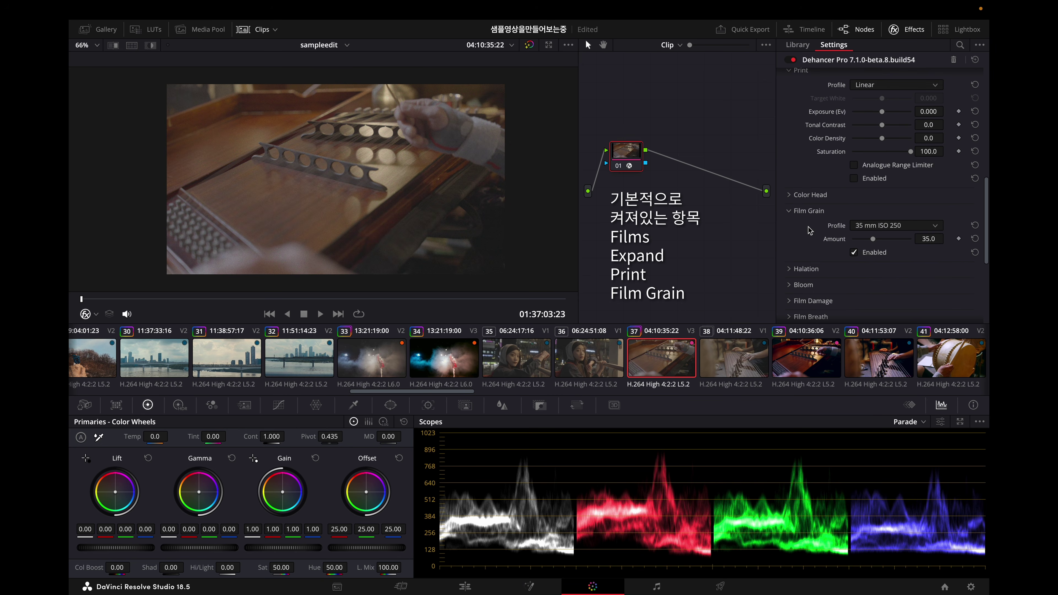
left_click(854, 253)
Step: Set the Dehancer input source to Choose Camera with the Sony Cinema Line FX3 and its S-Log3 ISO 12800 format
scroll(816, 234, "up", 6)
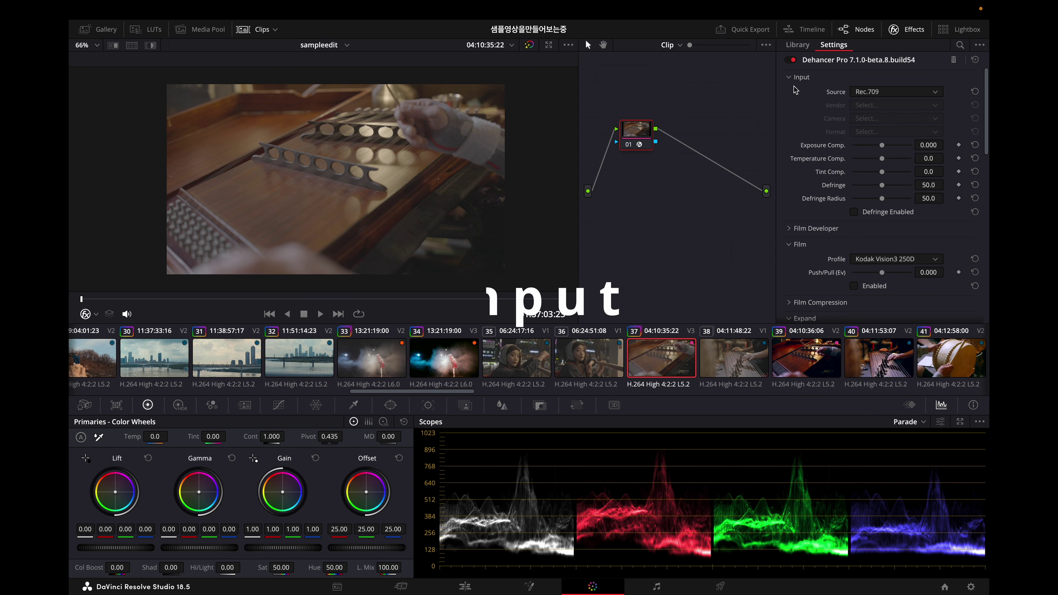
left_click(889, 93)
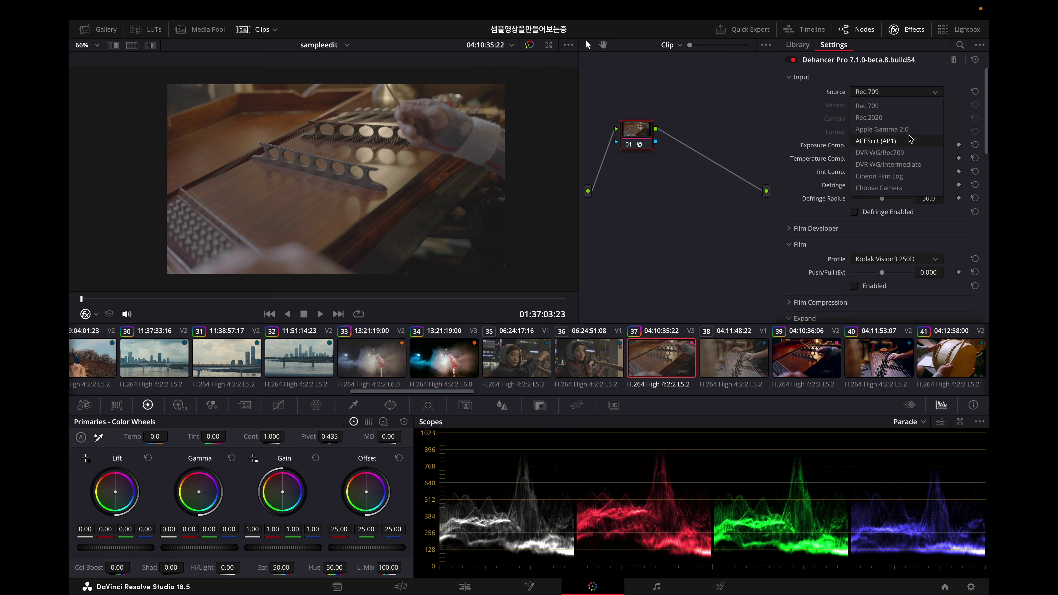
left_click(879, 188)
left_click(904, 119)
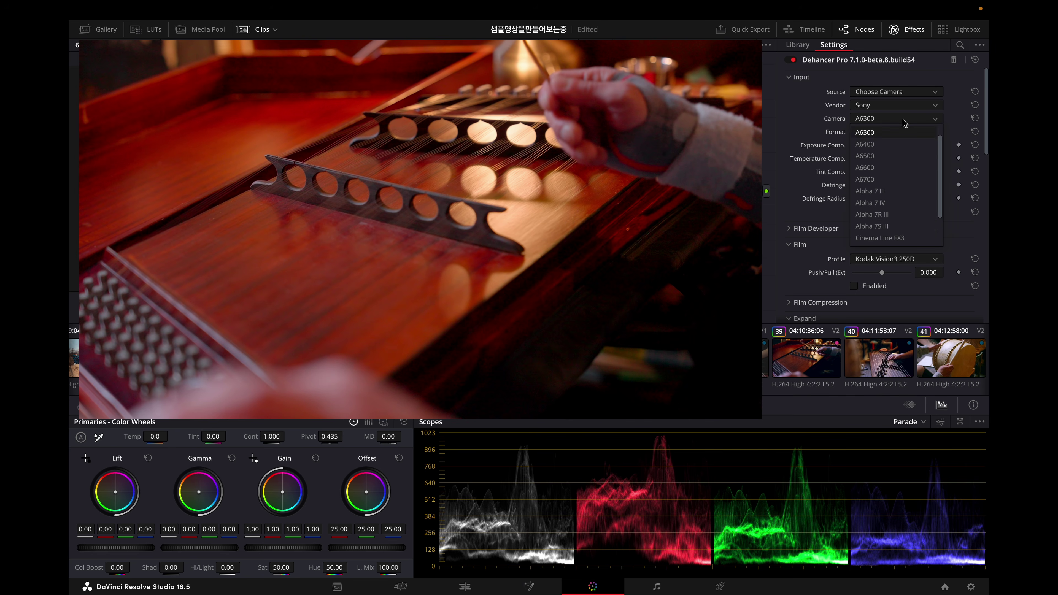
scroll(883, 233, "down", 1)
left_click(907, 203)
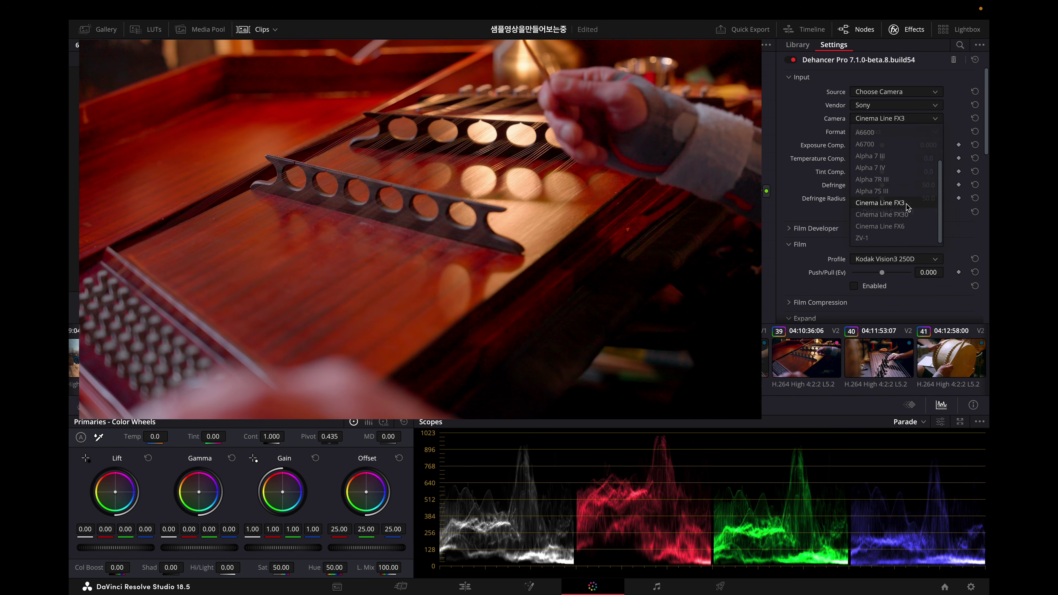
left_click(907, 133)
left_click(916, 182)
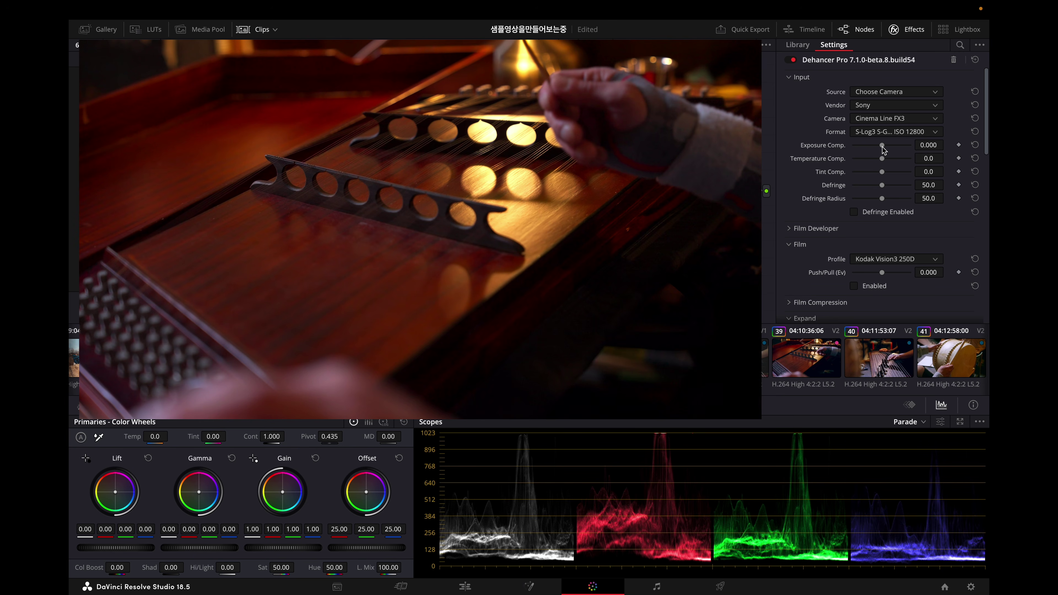
Step: Set the input's exposure compensation to about 0.138, temperature compensation to about 10.1 and tint compensation to about 10.1
left_click_drag(883, 145, 870, 146)
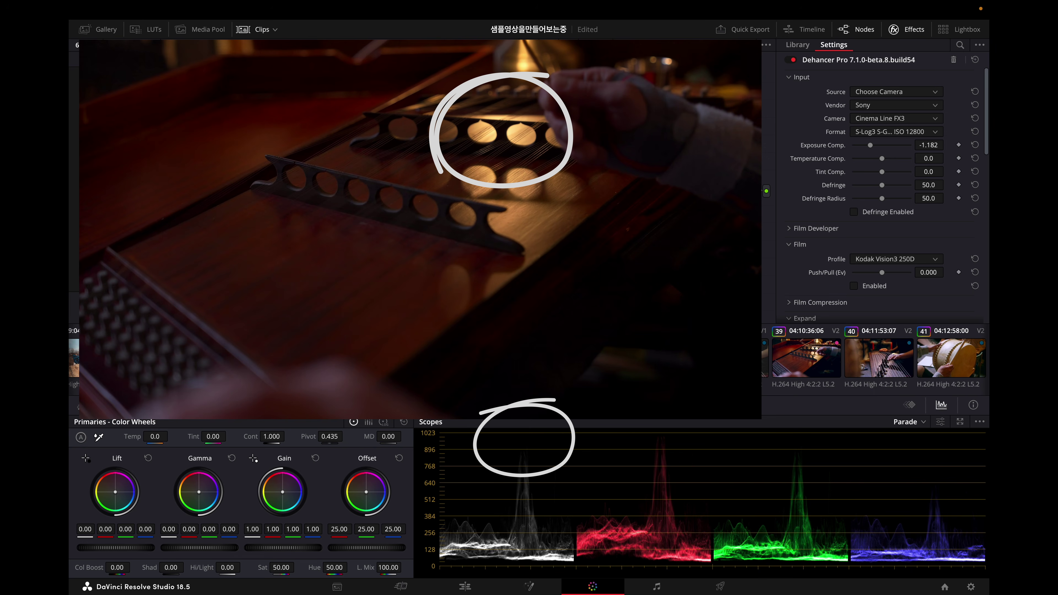
left_click_drag(871, 146, 883, 146)
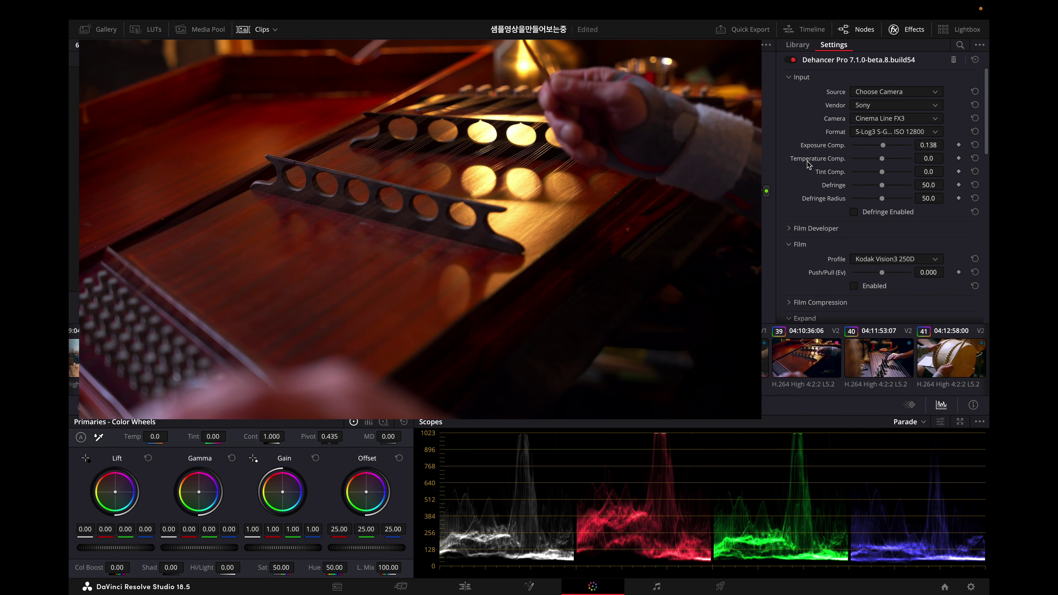
mouse_move(882, 159)
left_mouse_down()
mouse_move(858, 163)
mouse_move(886, 163)
left_mouse_up()
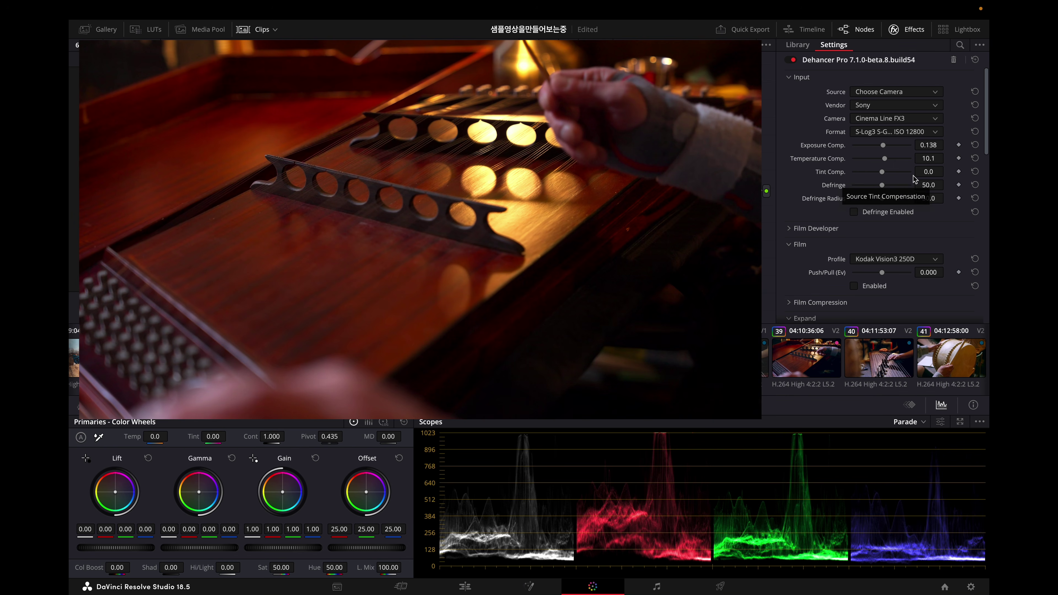
left_click_drag(883, 172, 884, 176)
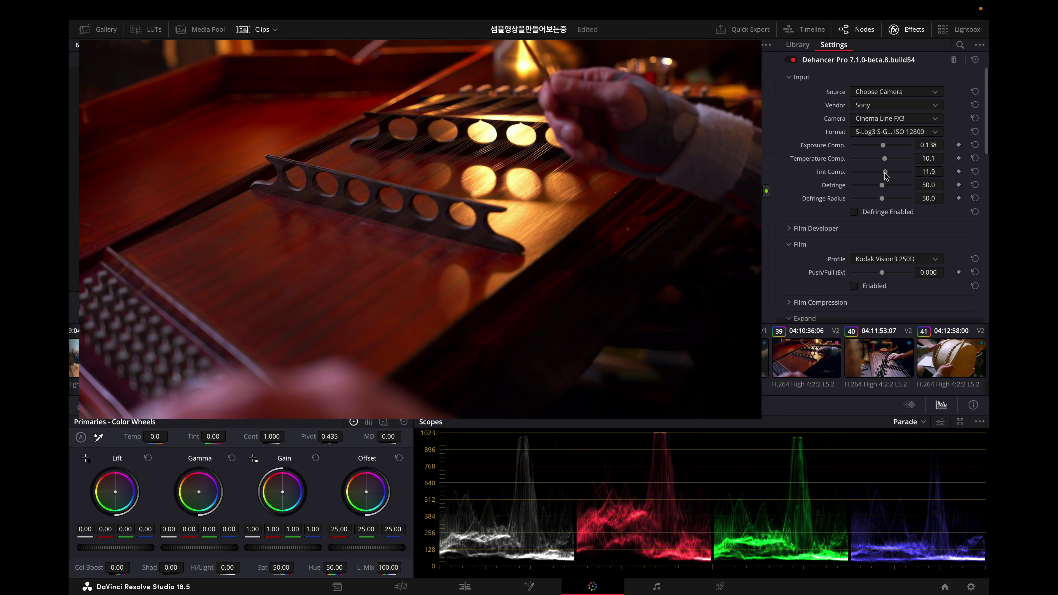
left_click_drag(886, 176, 884, 176)
key("alt+f")
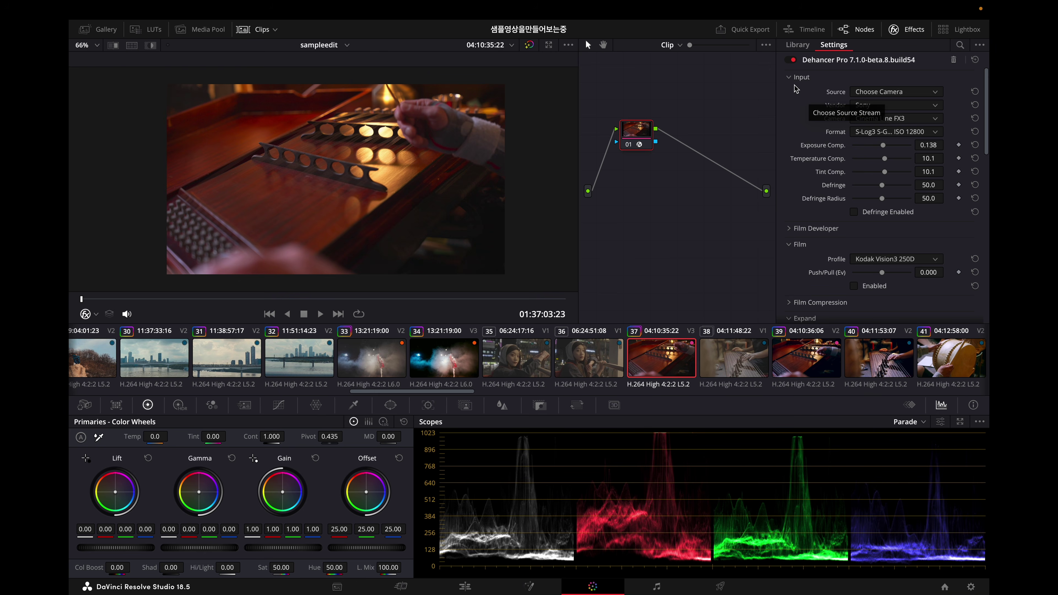
Step: Enable Film Developer with Contrast Boost at about 54.1, Gamma Correction at -2.3 and Color Boost at 39.4
scroll(812, 130, "down", 3)
left_click(812, 130)
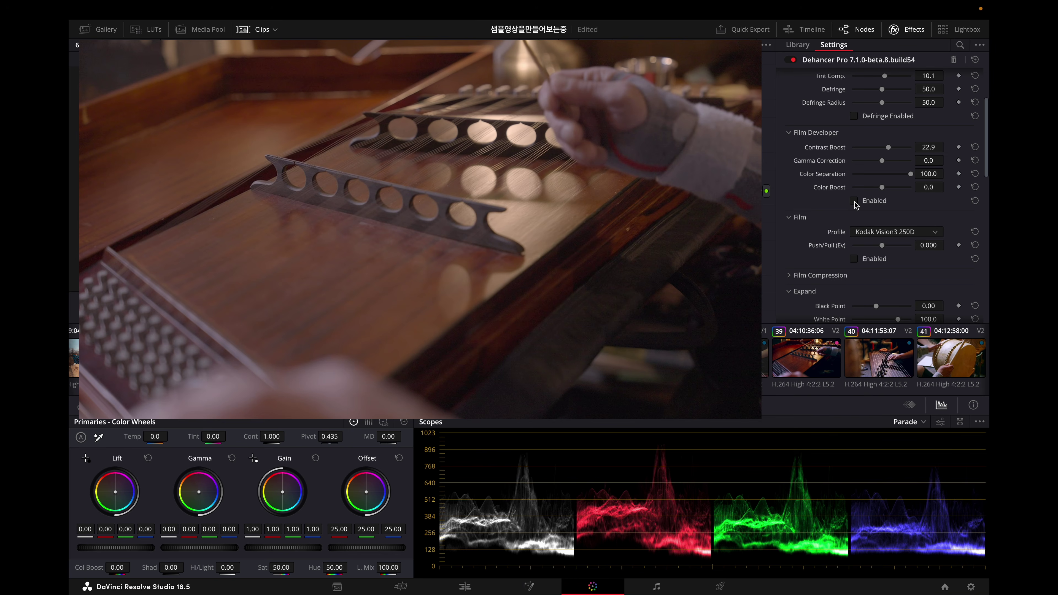
left_click(854, 200)
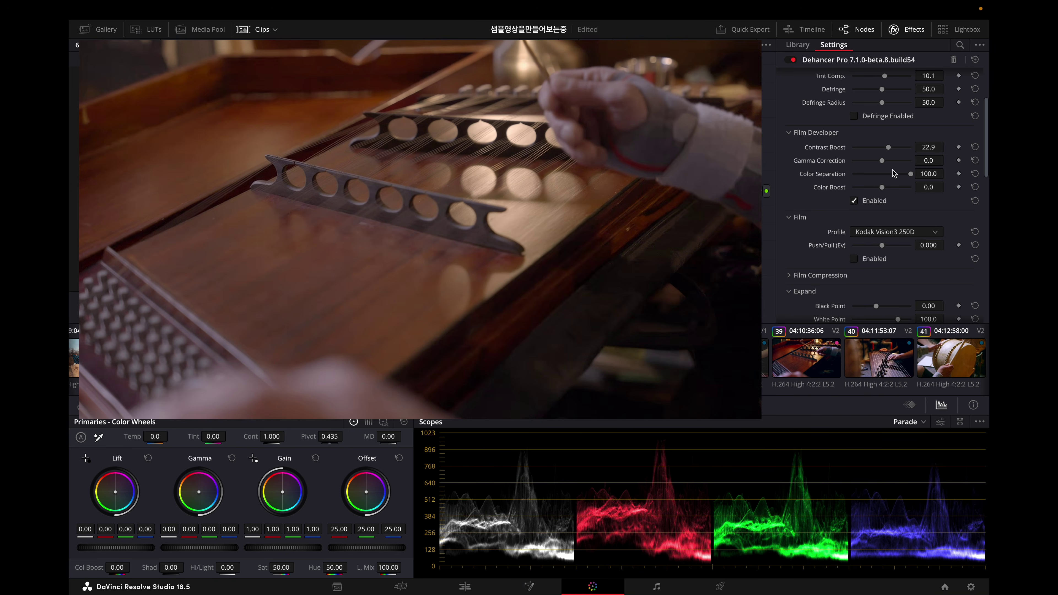
left_click_drag(888, 148, 898, 150)
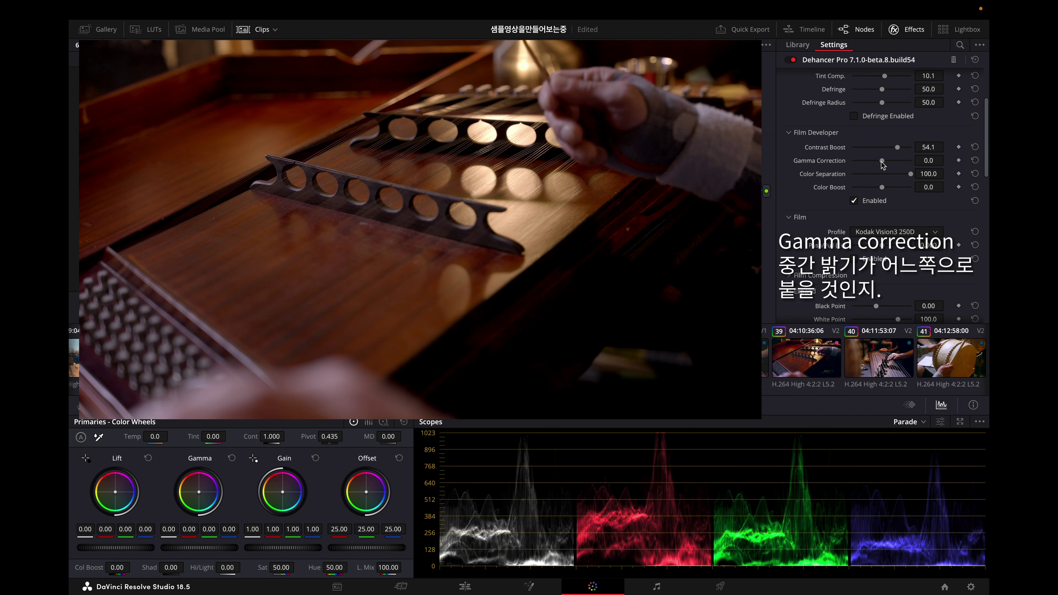
mouse_move(882, 162)
left_mouse_down()
mouse_move(867, 163)
mouse_move(909, 162)
mouse_move(880, 165)
left_mouse_up()
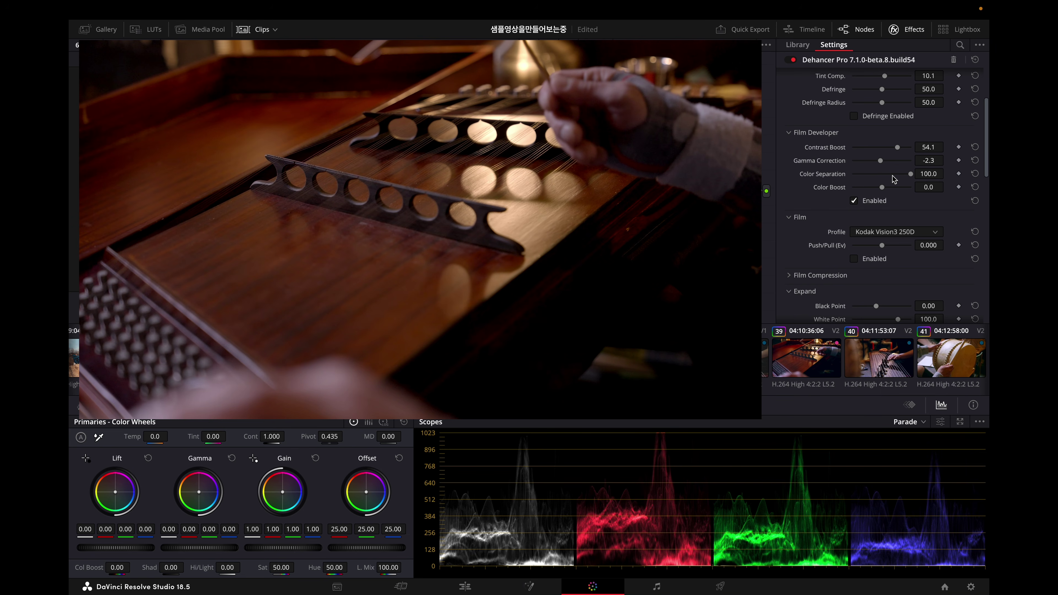
left_click_drag(882, 187, 895, 188)
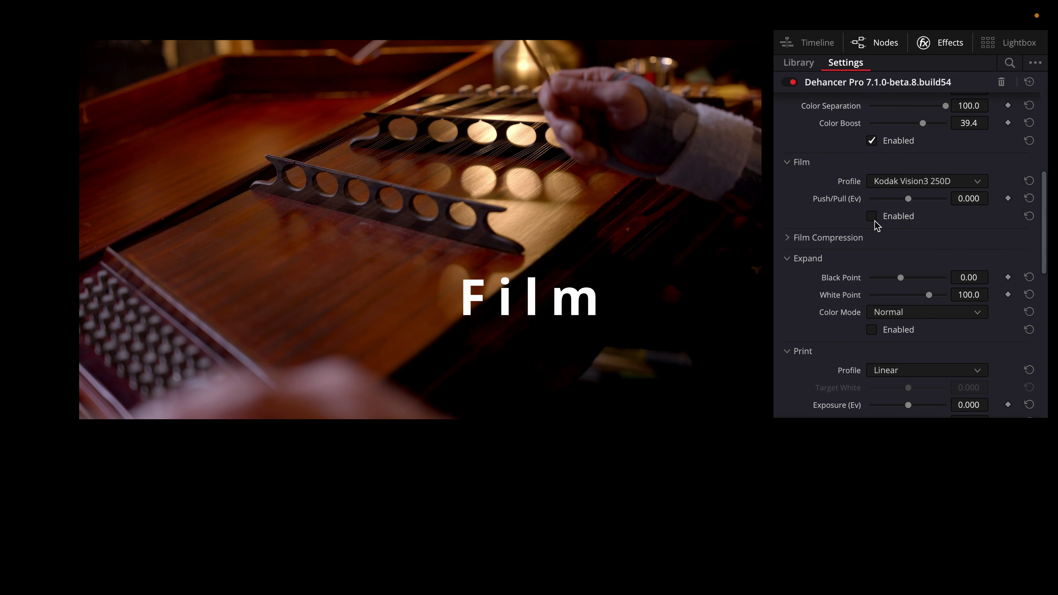
Step: Enable the Film module and try the Agfa Agfacolor 100, Agfa Scala 200x and Cinestill 800T profiles
left_click(874, 219)
left_click(933, 184)
scroll(937, 236, "up", 15)
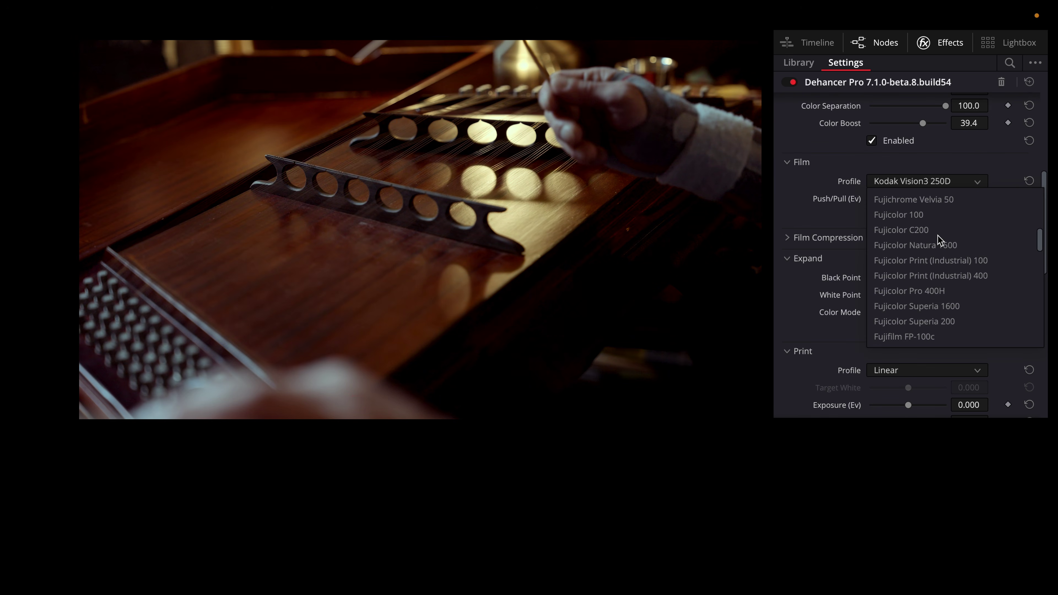
left_click(936, 214)
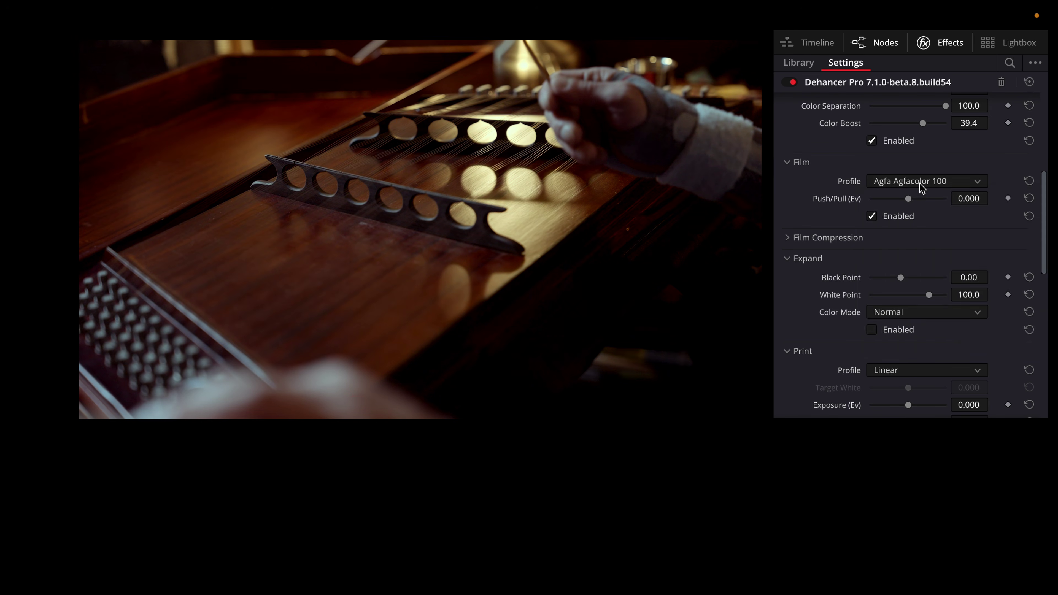
left_click(933, 181)
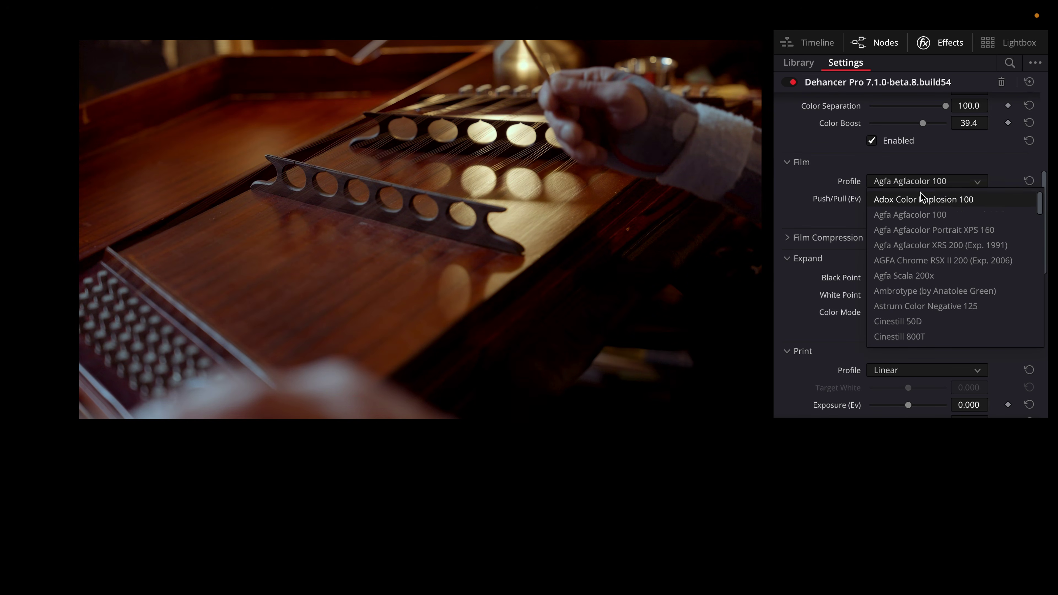
left_click(944, 275)
left_click(938, 181)
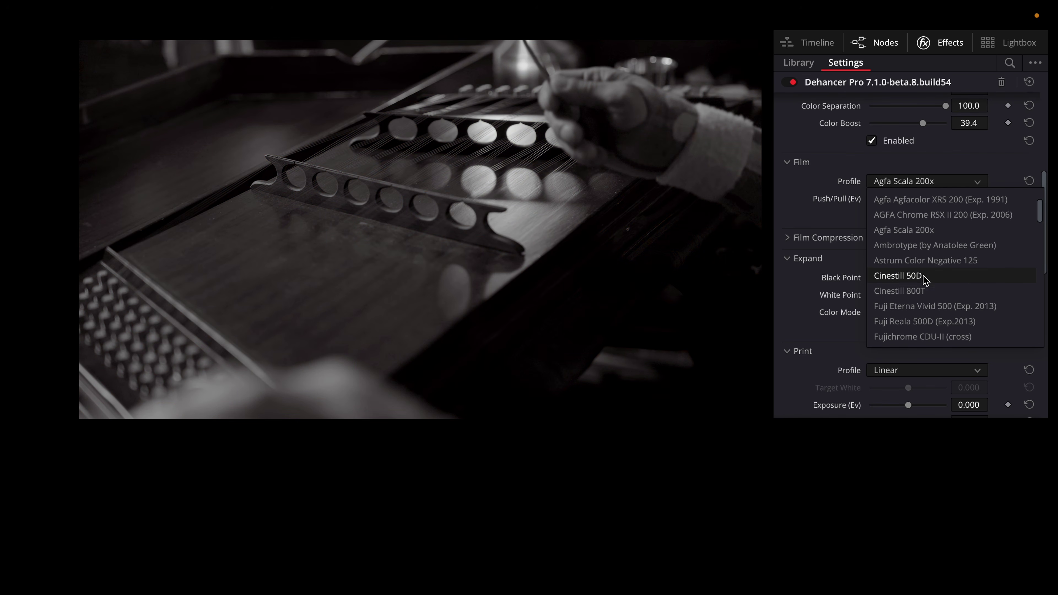
left_click(927, 291)
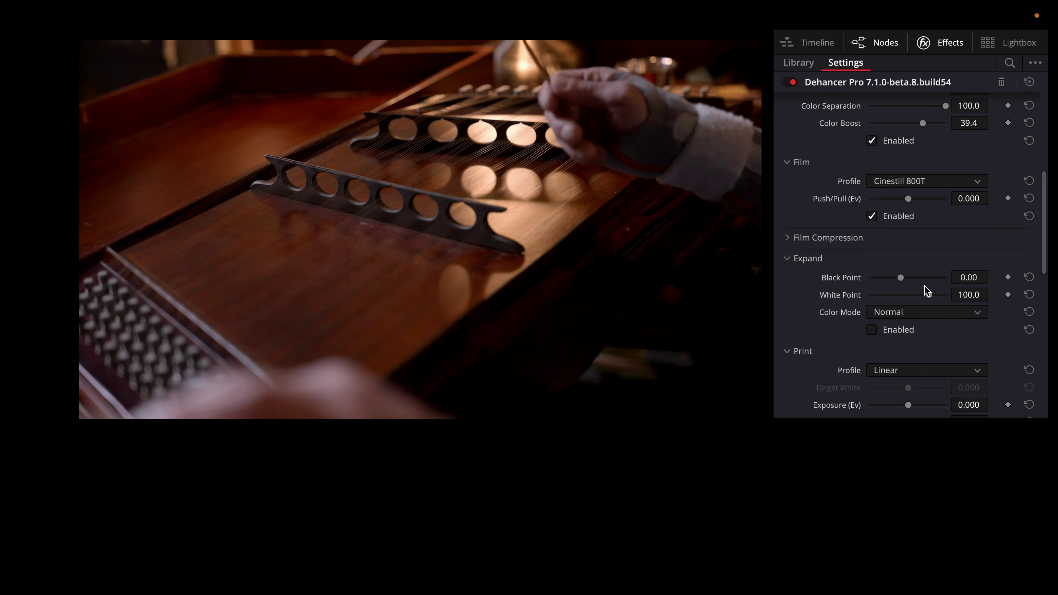
Step: Try the Kodak Ektar 100, Kodak Portra 160 and Kodak Vision3 250D film profiles on the clip
left_click(922, 185)
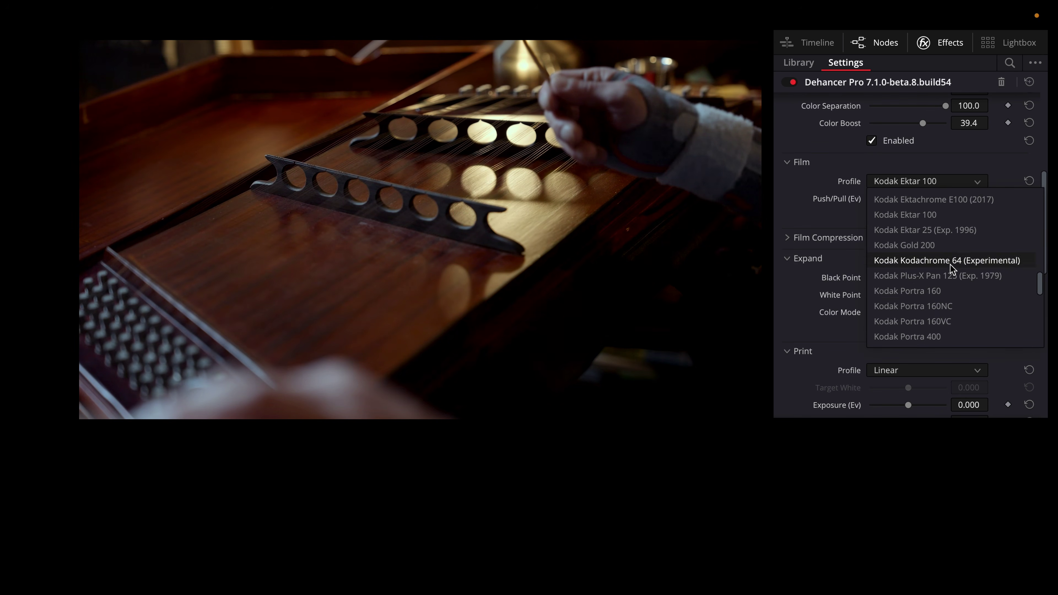
left_click(957, 292)
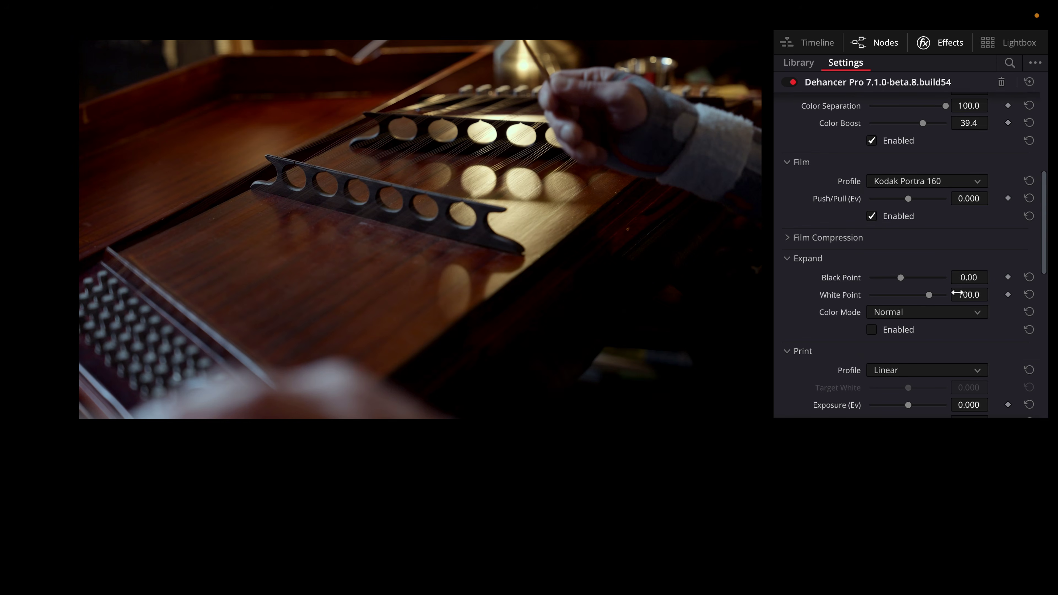
left_click(938, 184)
scroll(945, 264, "down", 3)
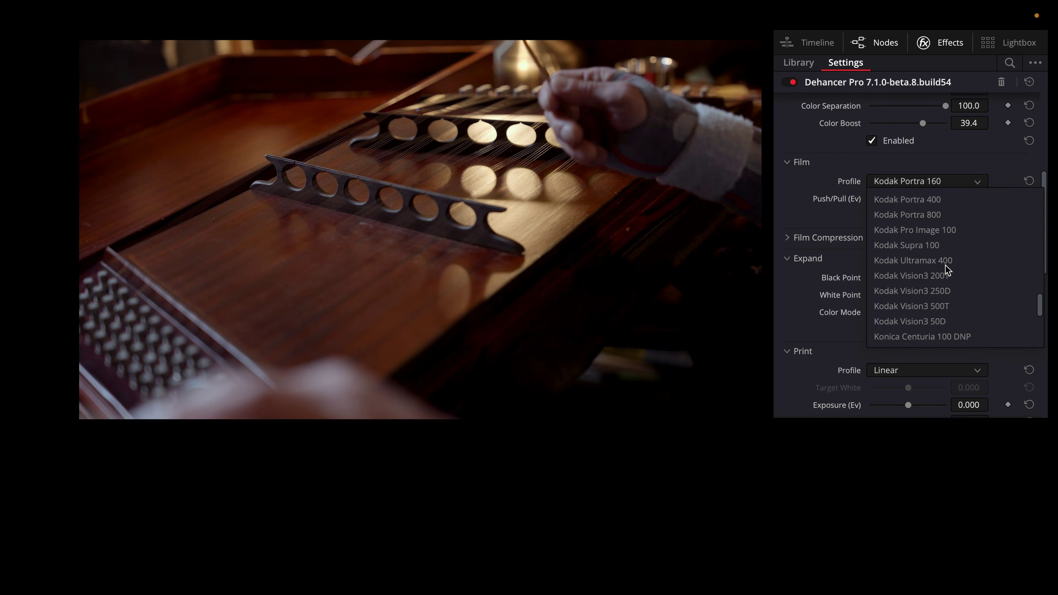
left_click(953, 292)
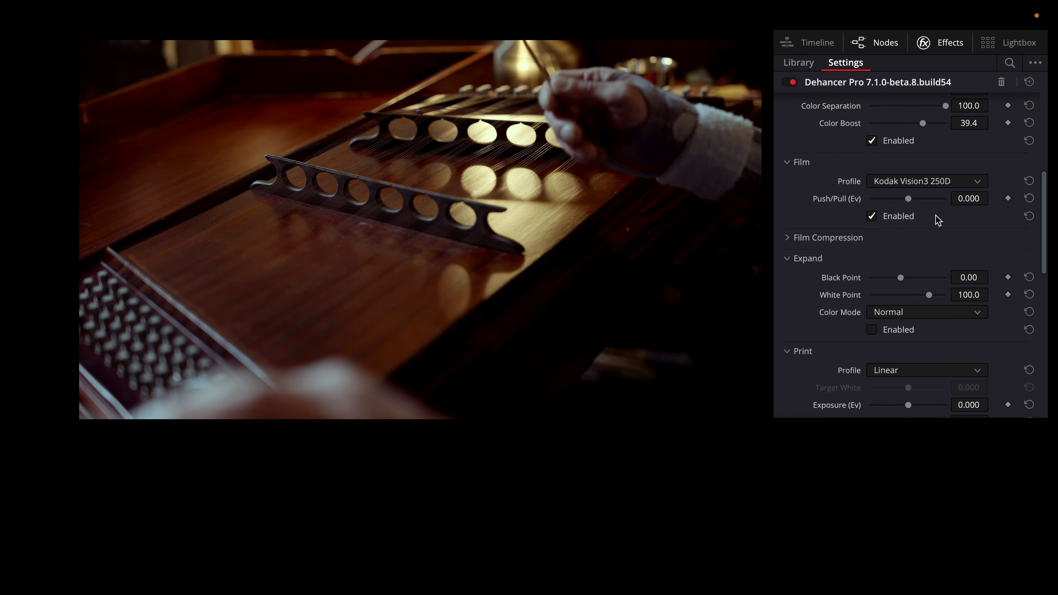
Step: Set the film profile to Kodak Portra 160 with a Push/Pull of about 0.752 EV
left_click(941, 180)
scroll(941, 287, "up", 2)
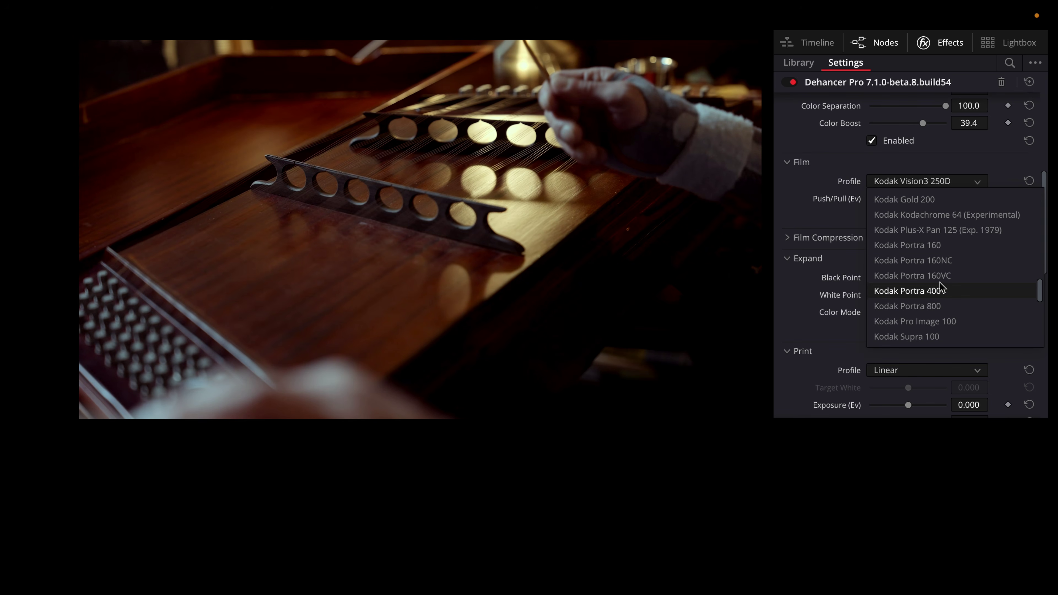
left_click(932, 246)
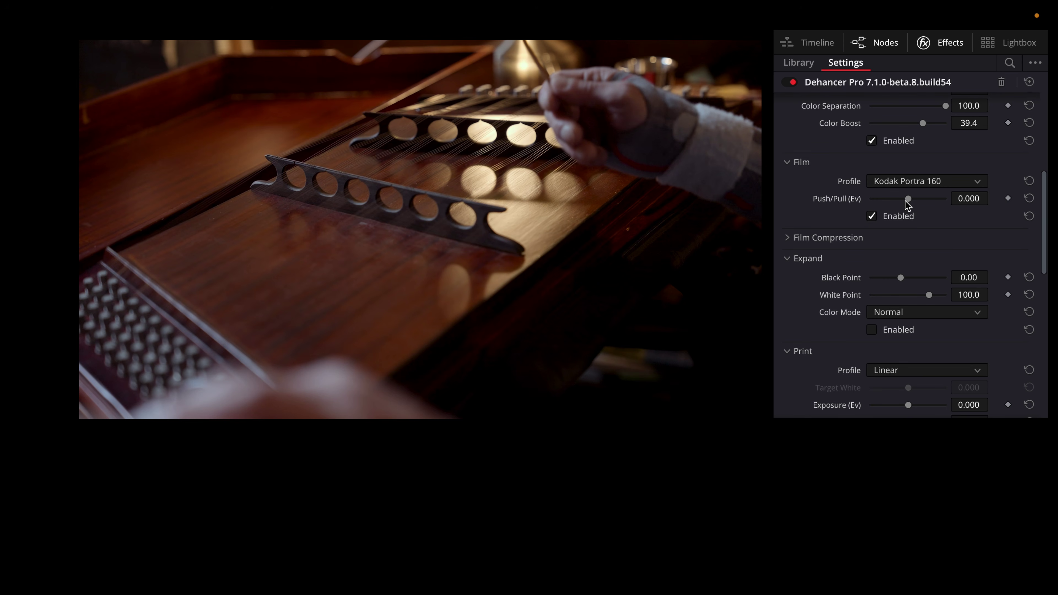
mouse_move(906, 200)
left_mouse_down()
mouse_move(874, 207)
mouse_move(939, 205)
mouse_move(870, 208)
mouse_move(932, 207)
mouse_move(894, 210)
mouse_move(919, 211)
mouse_move(911, 205)
left_mouse_up()
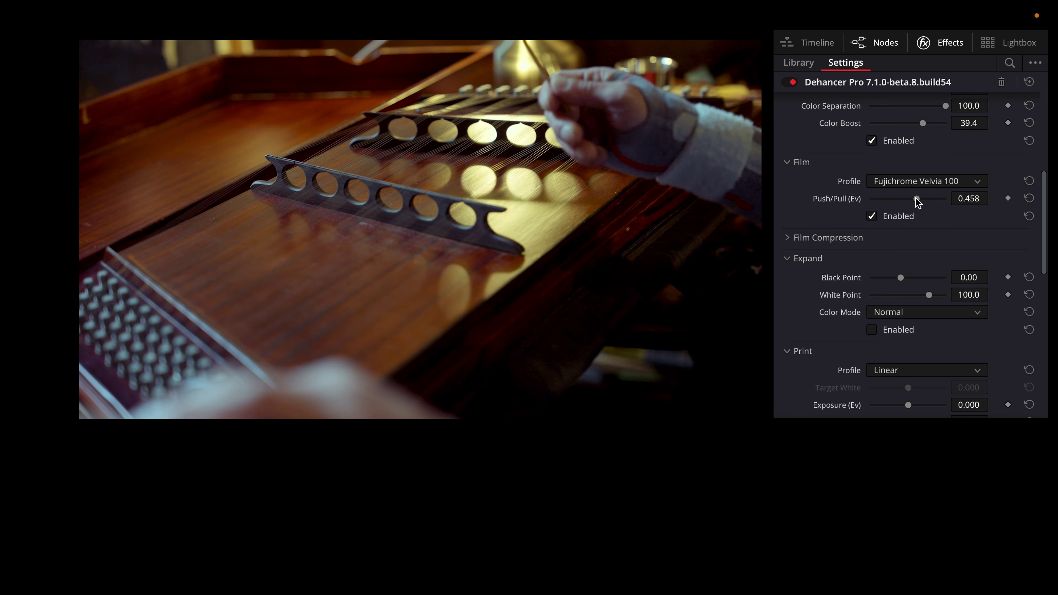
mouse_move(917, 202)
left_mouse_down()
mouse_move(880, 202)
mouse_move(946, 208)
mouse_move(923, 204)
left_mouse_up()
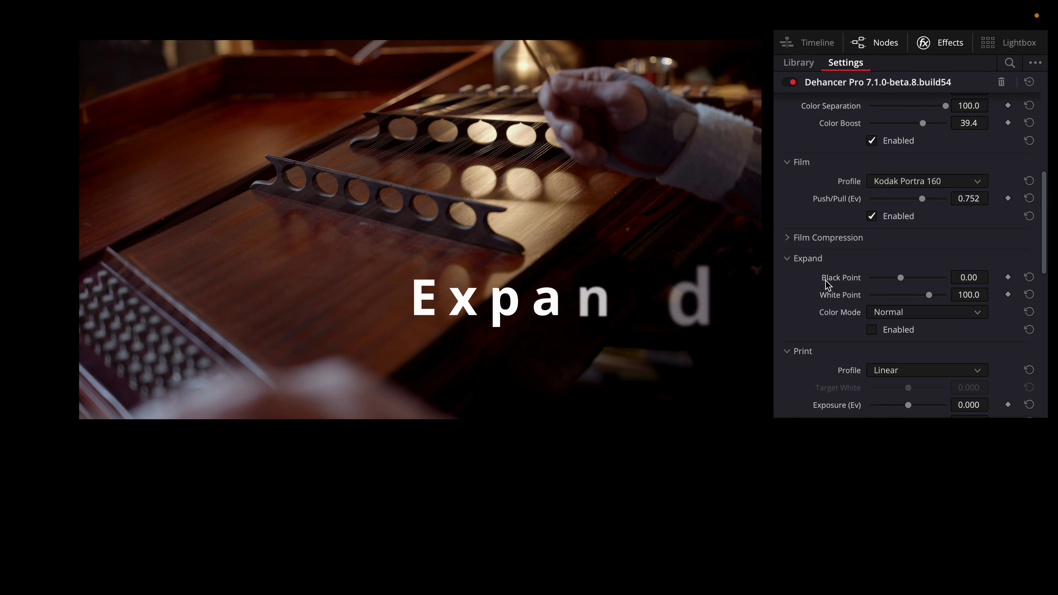
Step: Enable the Expand module and set its Black Point to about 1.10
scroll(826, 281, "down", 3)
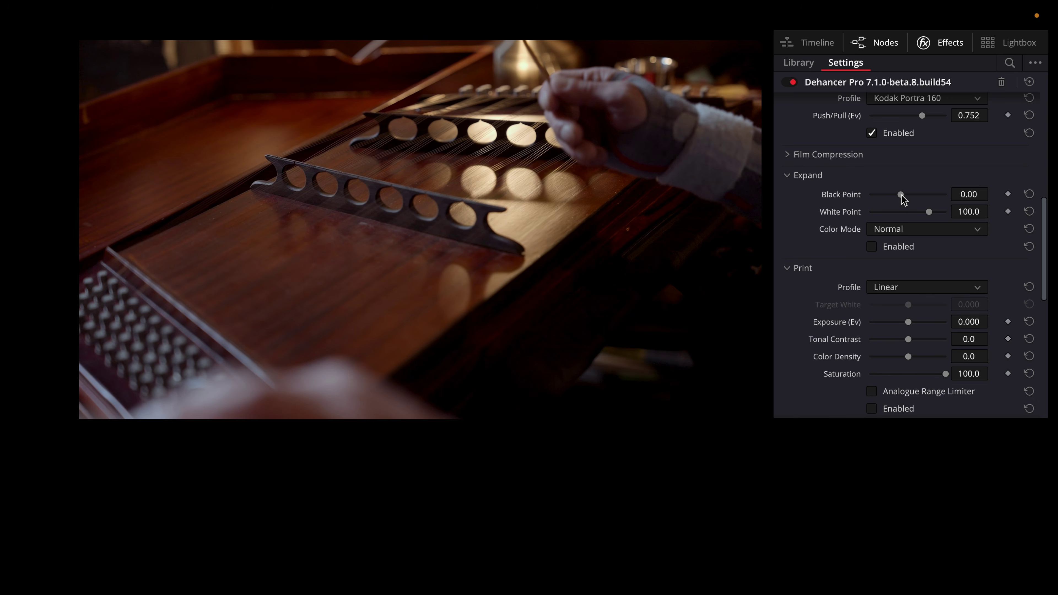
left_click_drag(902, 196, 885, 197)
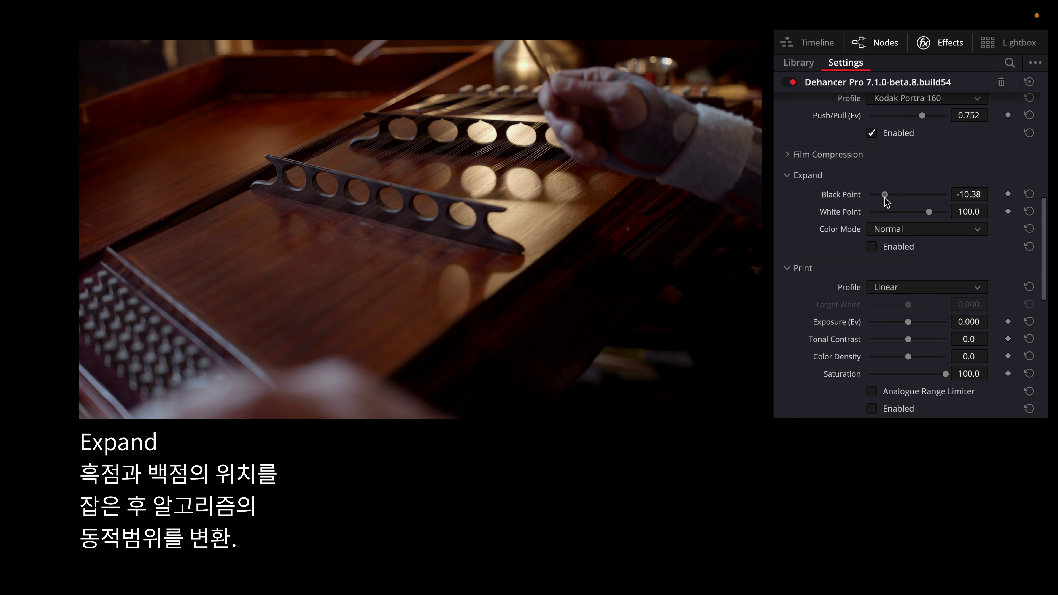
left_click(872, 246)
left_click_drag(885, 195, 902, 200)
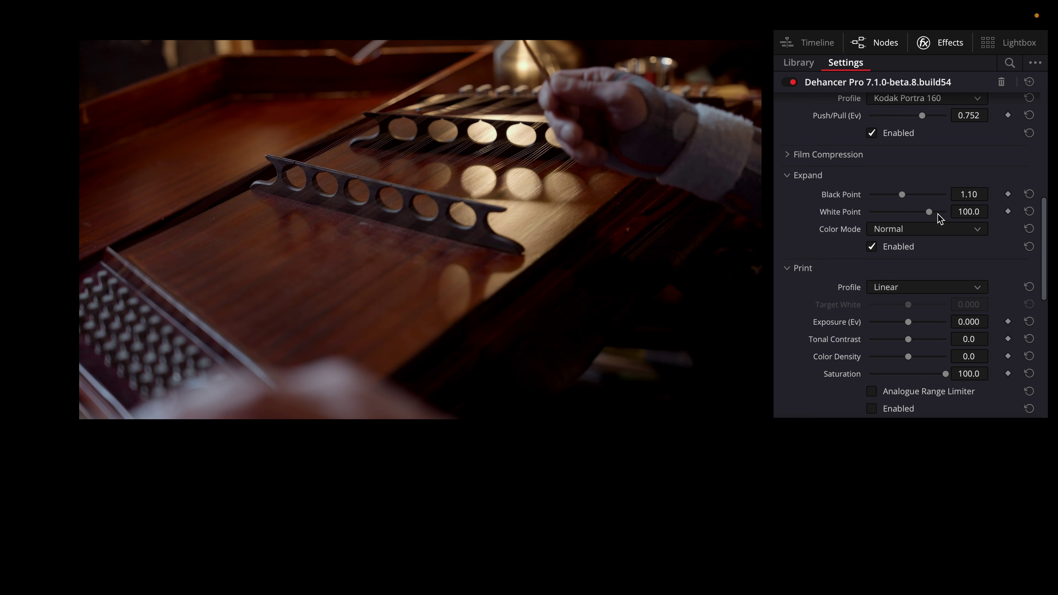
Step: Set the Expand module's White Point to about 88.6
left_click_drag(933, 213, 922, 214)
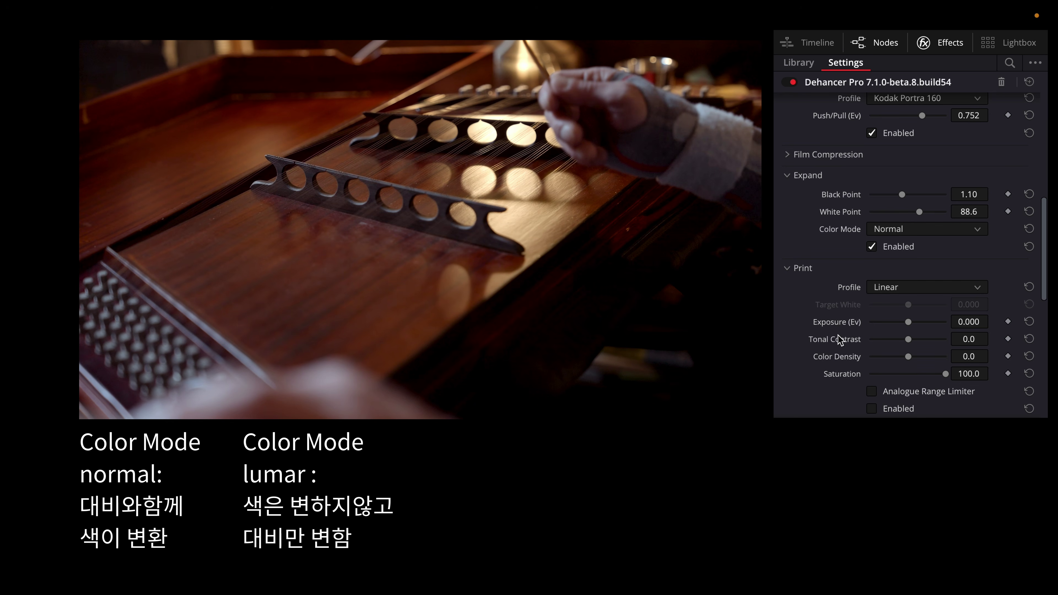
Step: Enable the Print module and compare its Kodak Endura Glossy Paper profile with Linear
scroll(809, 231, "down", 1)
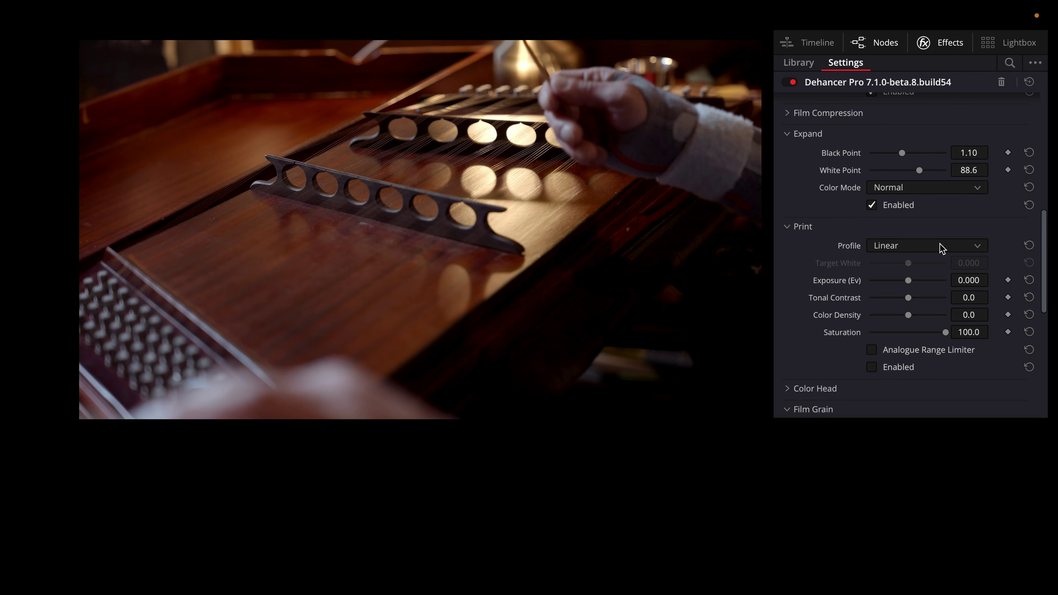
left_click(940, 246)
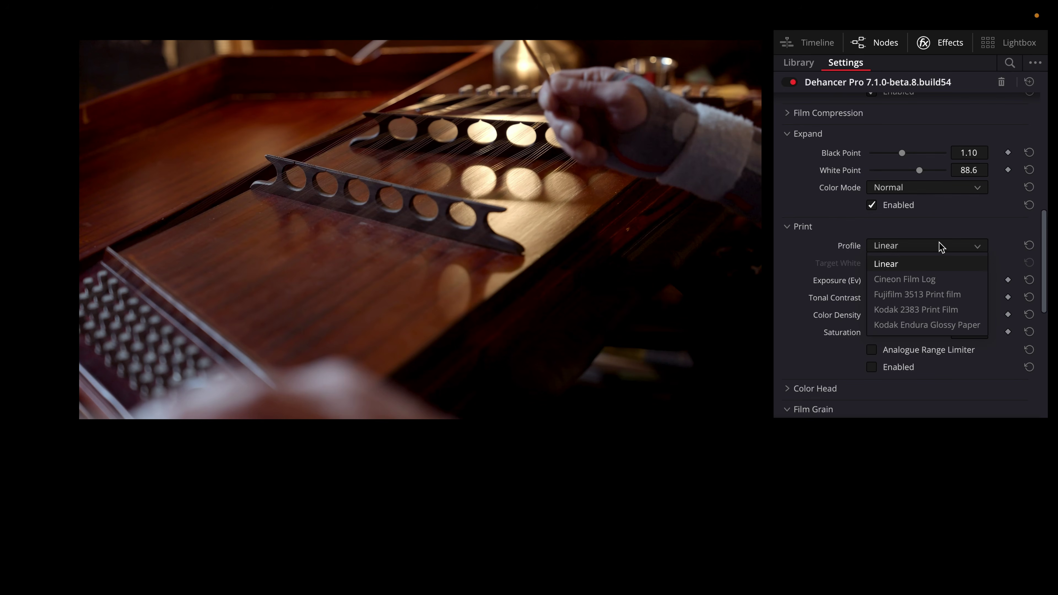
left_click(952, 326)
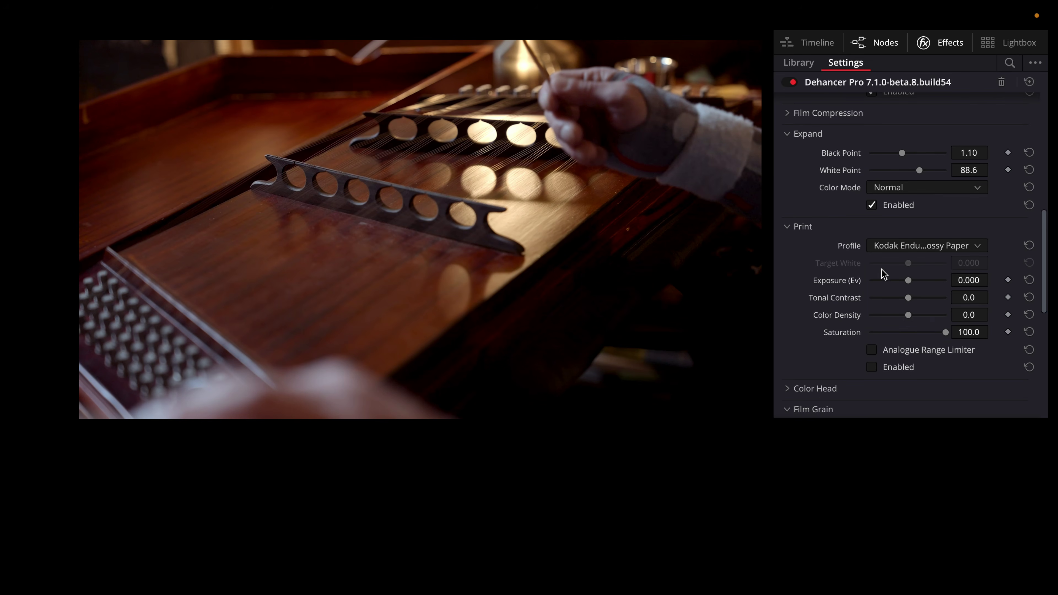
left_click(872, 367)
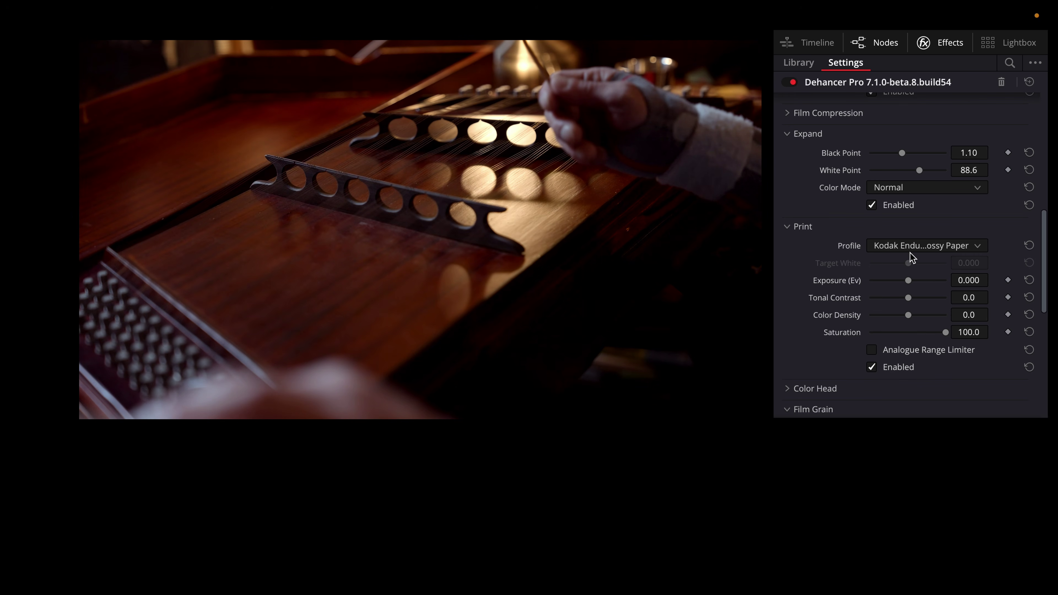
left_click(919, 246)
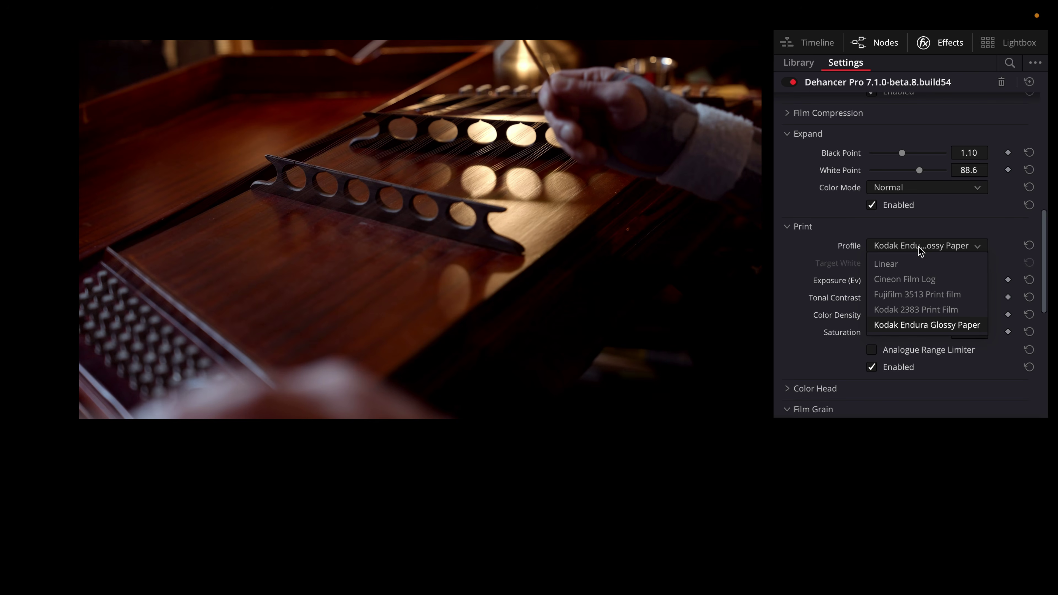
left_click(921, 263)
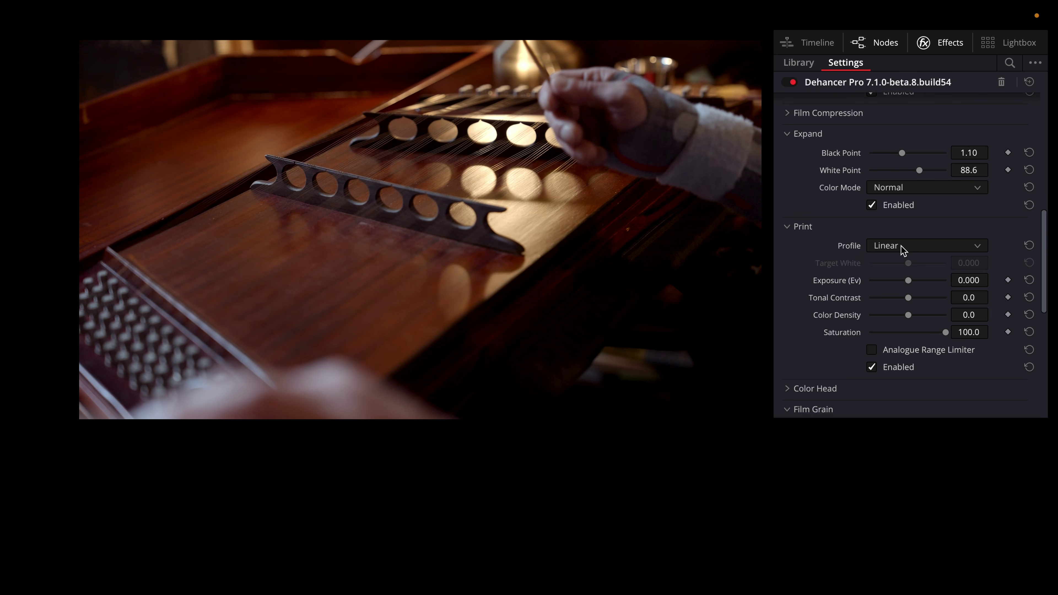
Step: Set the Print profile to Fujifilm 3513 Print film, with Target White about 0.422 and Color Density about 70.6
left_click(919, 244)
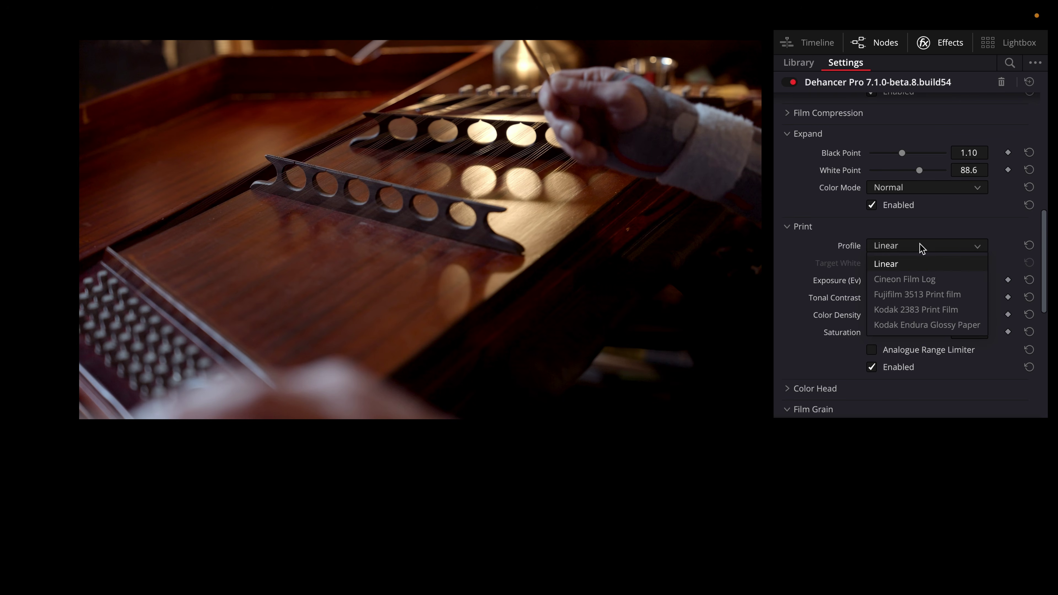
left_click(949, 297)
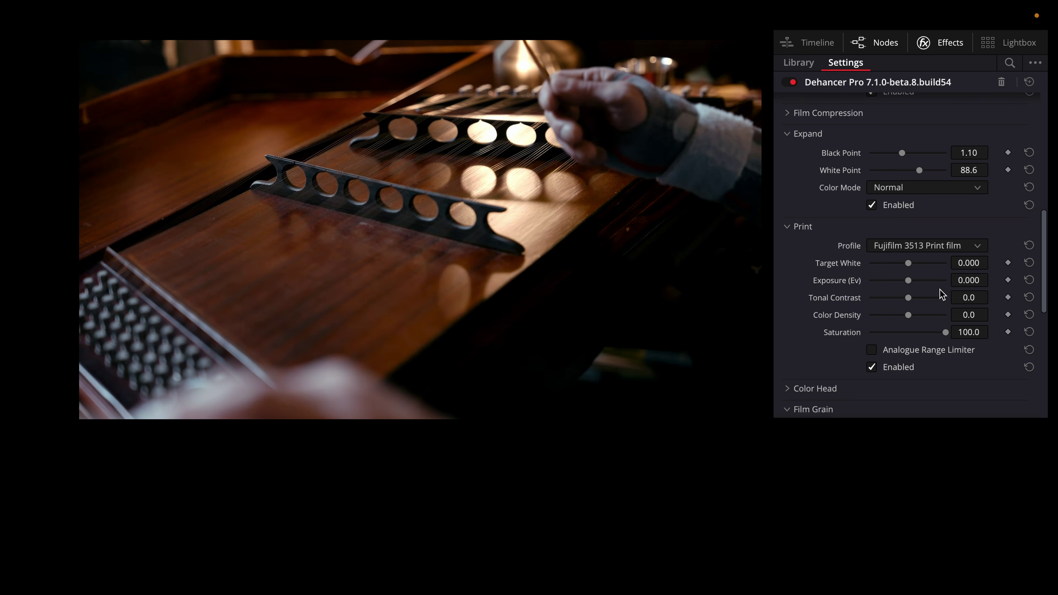
mouse_move(909, 315)
left_mouse_down()
mouse_move(929, 316)
mouse_move(907, 322)
mouse_move(921, 320)
left_mouse_up()
mouse_move(910, 264)
left_mouse_down()
mouse_move(929, 265)
mouse_move(915, 268)
left_mouse_up()
mouse_move(919, 318)
left_mouse_down()
mouse_move(934, 319)
mouse_move(901, 324)
mouse_move(916, 326)
left_mouse_up()
left_click(872, 367)
mouse_move(918, 319)
left_mouse_down()
mouse_move(943, 323)
mouse_move(909, 323)
mouse_move(934, 321)
left_mouse_up()
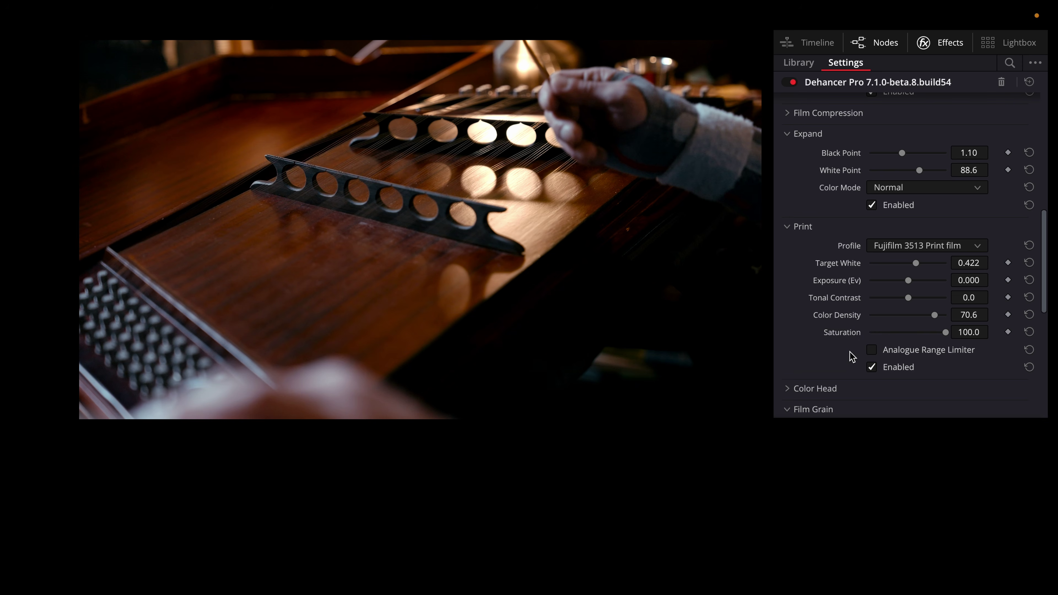
left_click(872, 350)
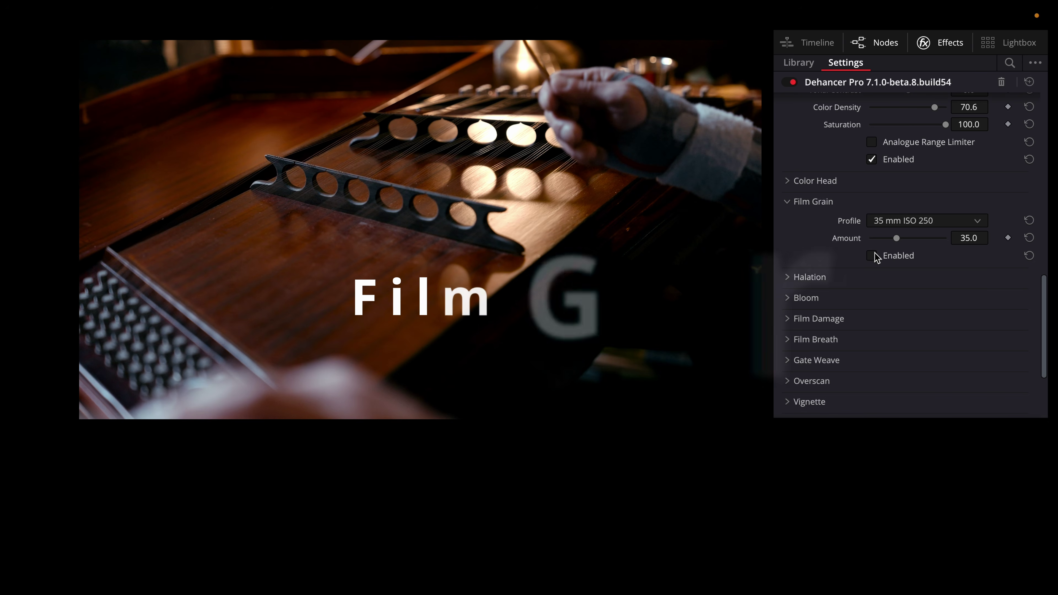
Step: Enable the Film Grain module and try a strong Amount of about 90.8 followed by a low one
left_click(873, 256)
left_click_drag(898, 238, 939, 242)
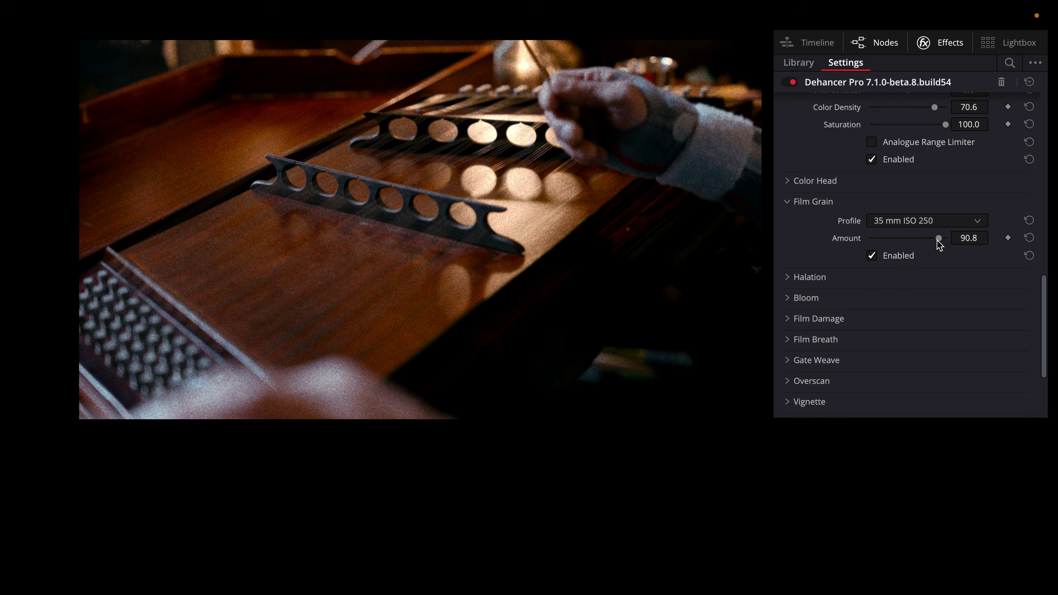
left_click_drag(897, 238, 863, 243)
Step: Try the 8 mm ISO 50 grain profile at an Amount of 100
left_click(910, 221)
left_click(900, 237)
left_click_drag(926, 241, 954, 244)
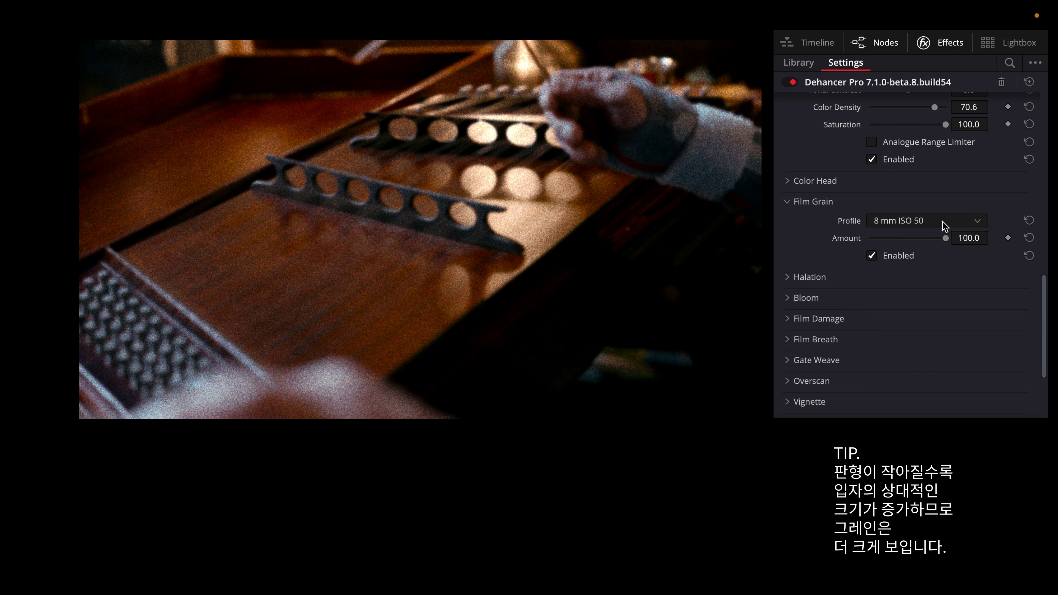
Step: Set the Film Grain profile to 35 mm ISO 250 with an Amount of about 34
left_click(945, 226)
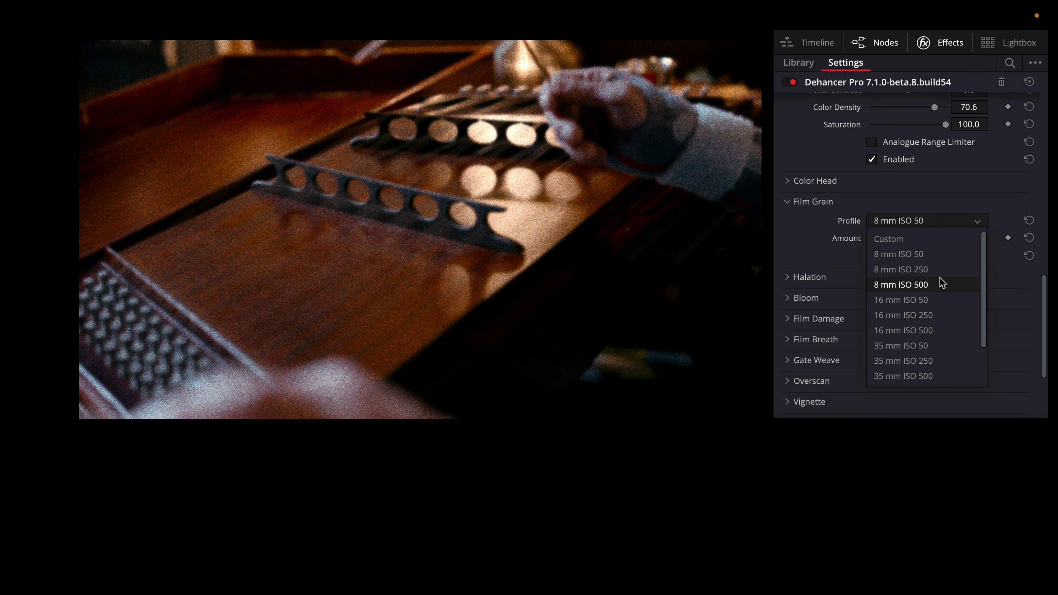
left_click(903, 360)
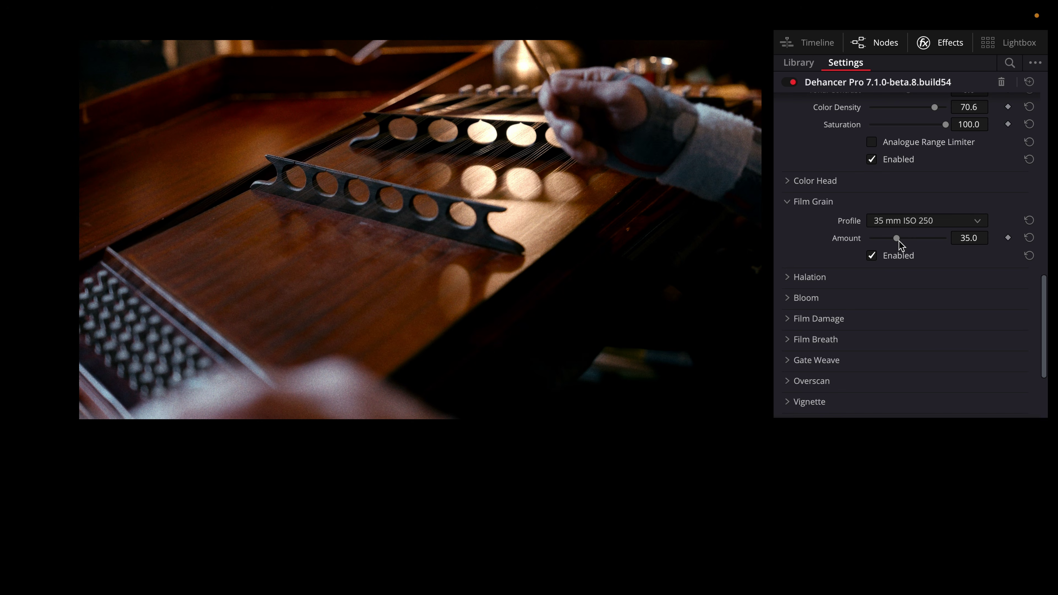
scroll(898, 240, "down", 1)
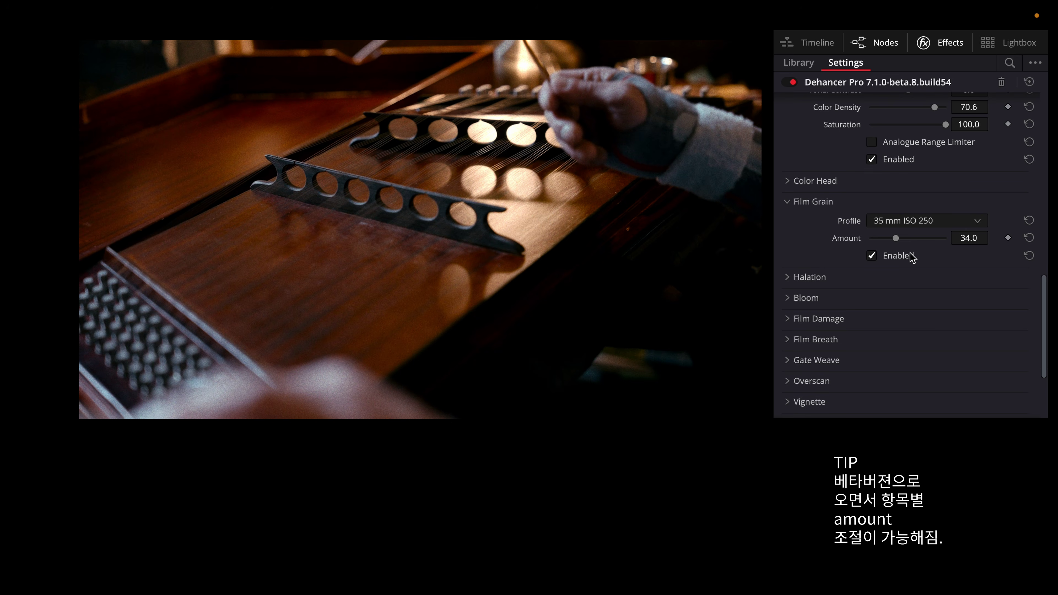
left_click(787, 278)
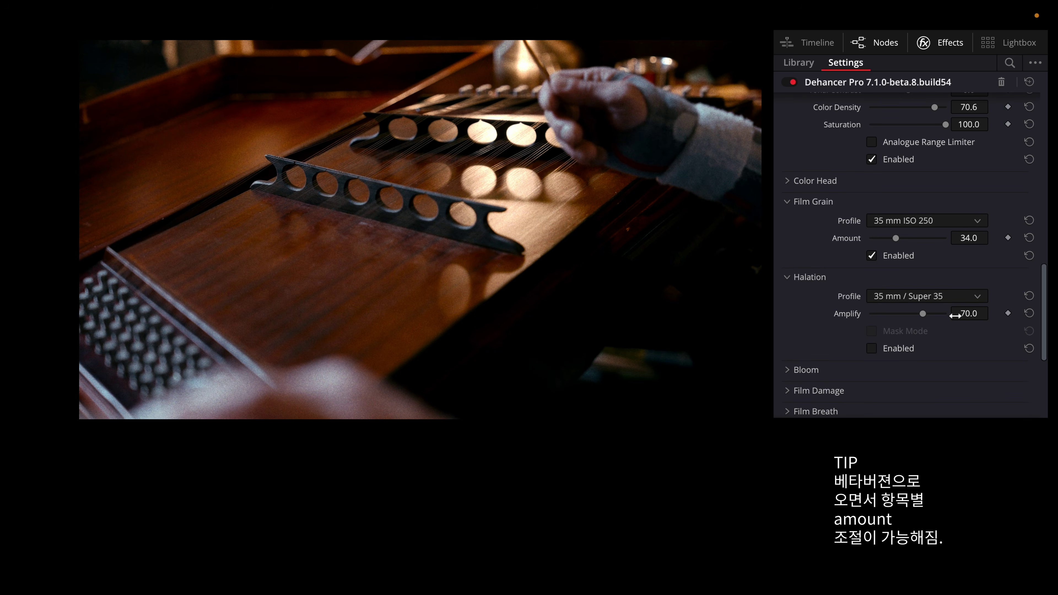
left_click(787, 277)
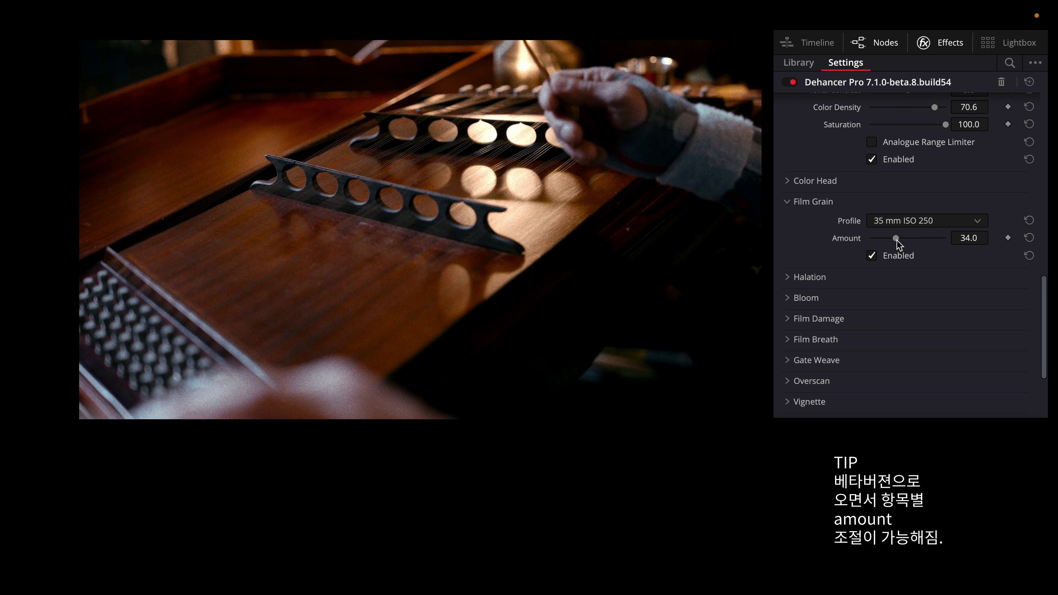
Step: Switch the Film Grain profile to Custom to expose its individual grain parameters
left_click(915, 224)
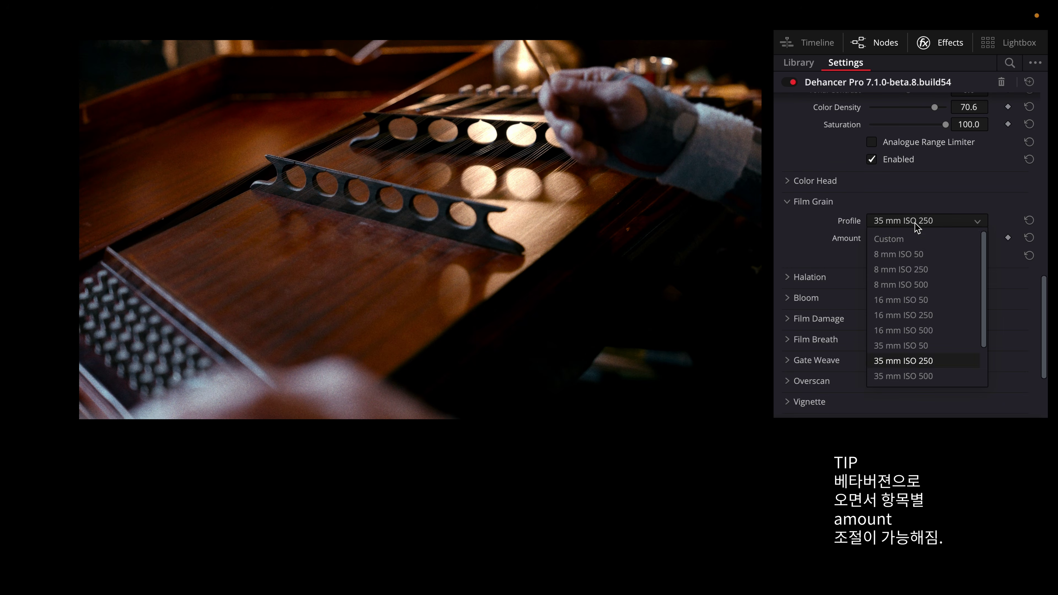
left_click(919, 240)
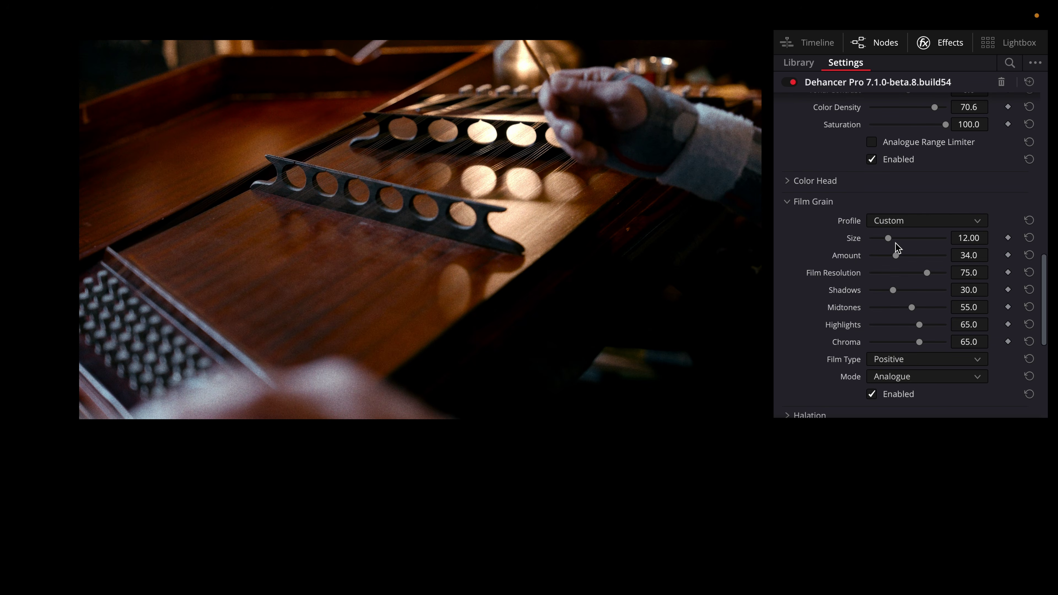
left_click(910, 219)
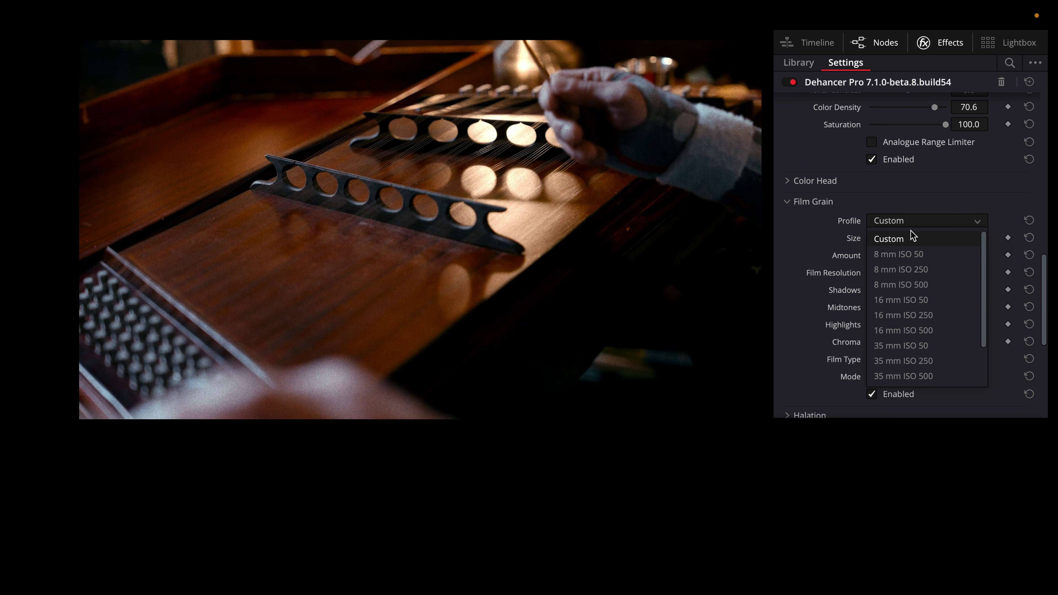
left_click(911, 234)
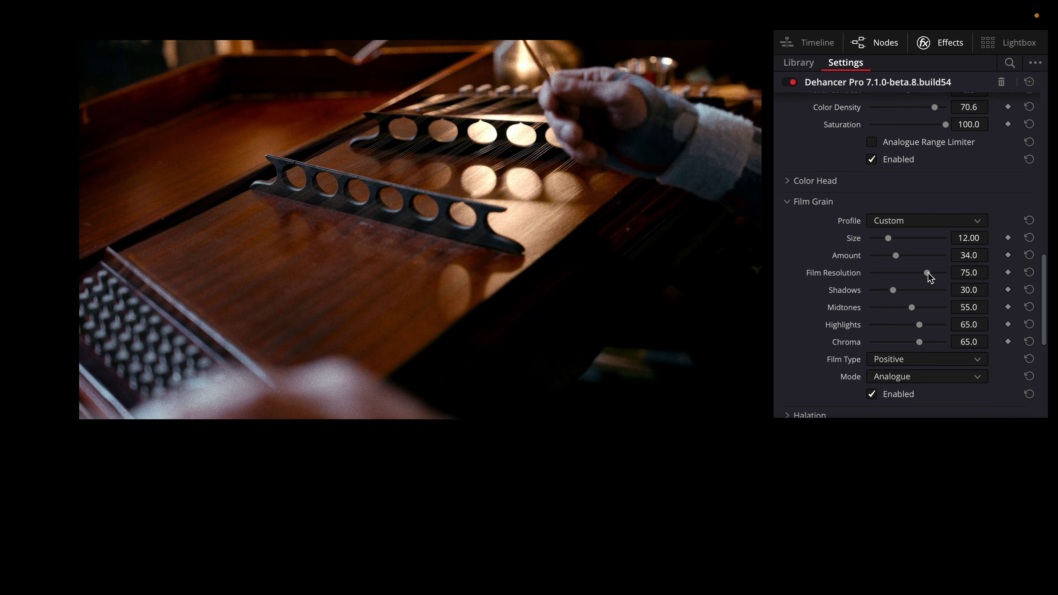
Step: Try Film Grain's Film Resolution at 98.2, 0, 100 and 57.8, and settle on about 89.9
left_click_drag(927, 272, 944, 275)
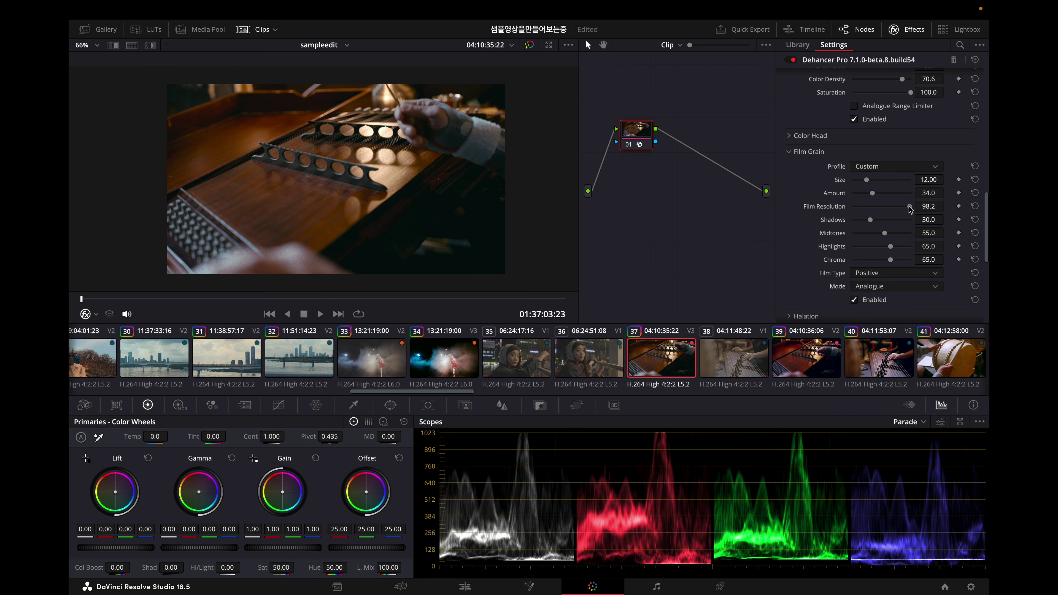
left_click_drag(910, 208, 811, 216)
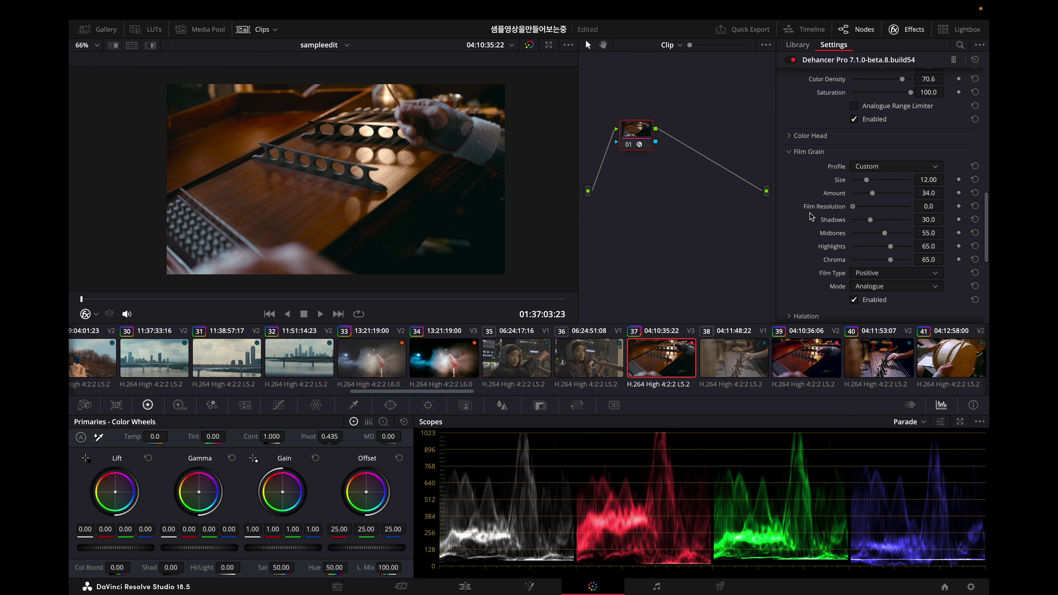
scroll(416, 230, "up", 6)
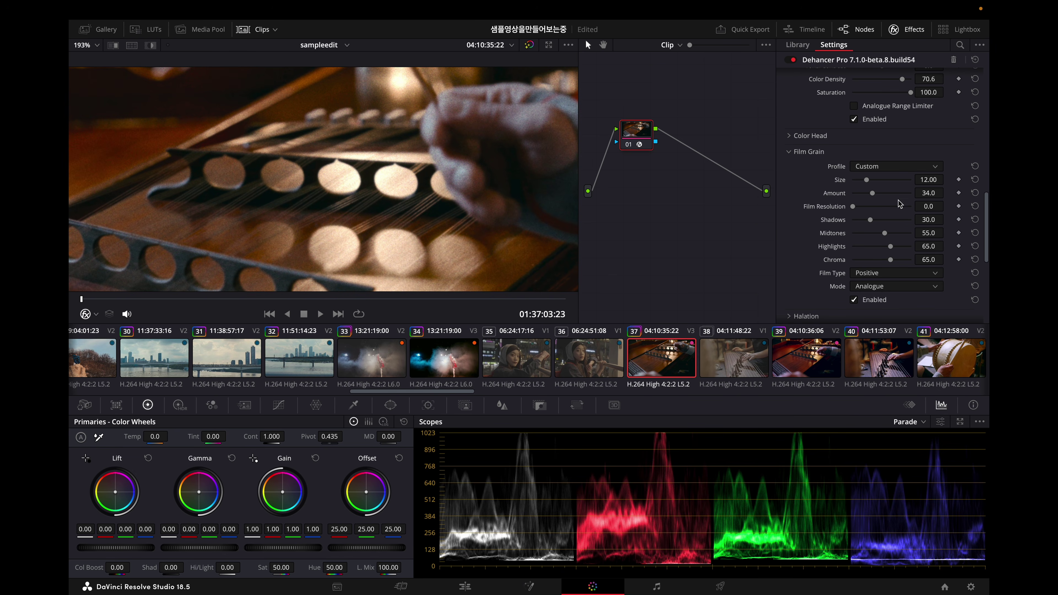
left_click_drag(882, 211, 896, 217)
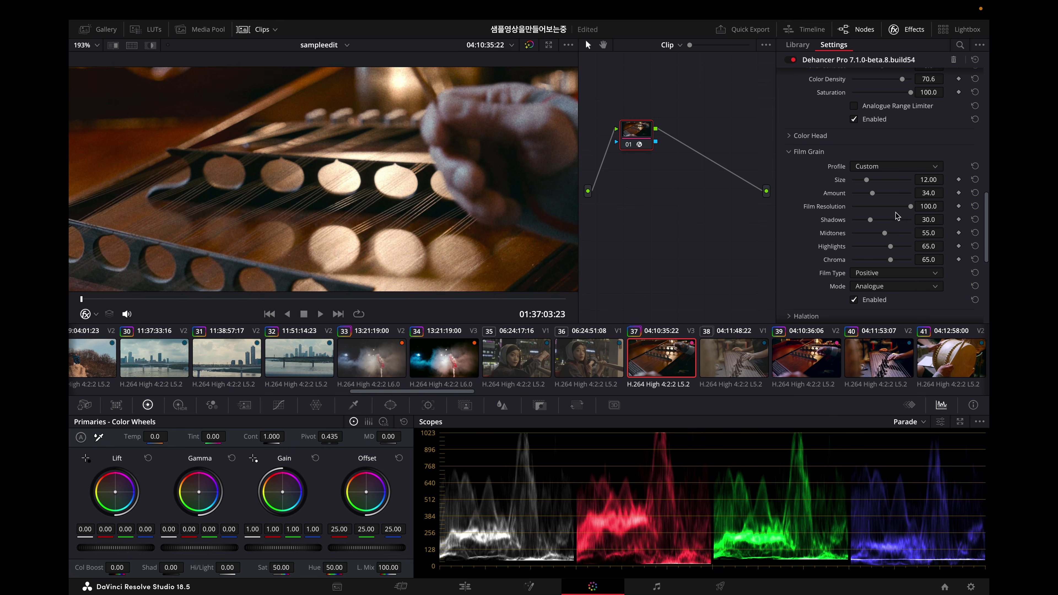
left_click(887, 207)
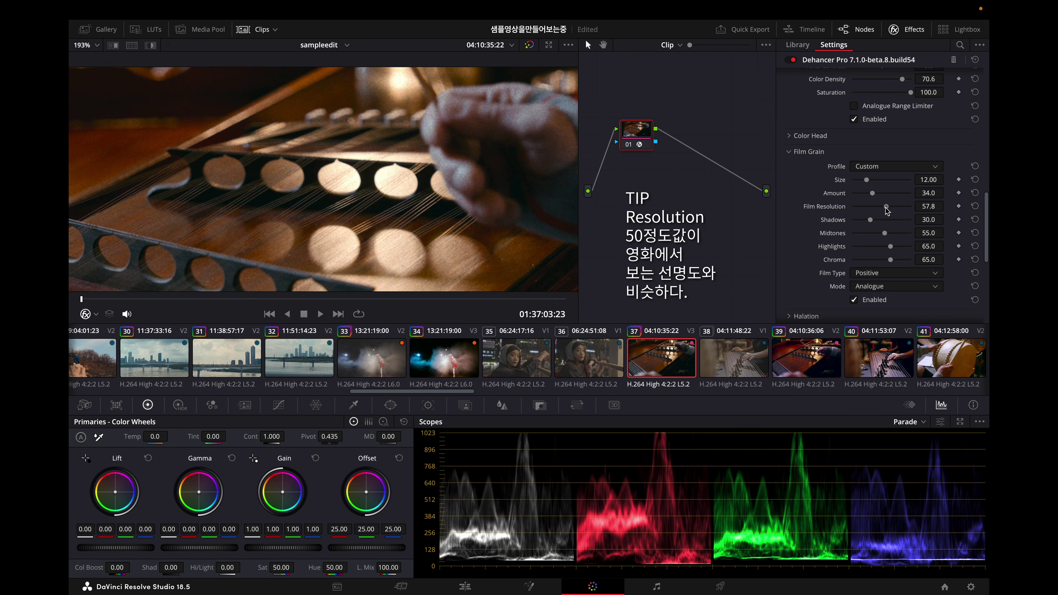
left_click_drag(885, 207, 904, 207)
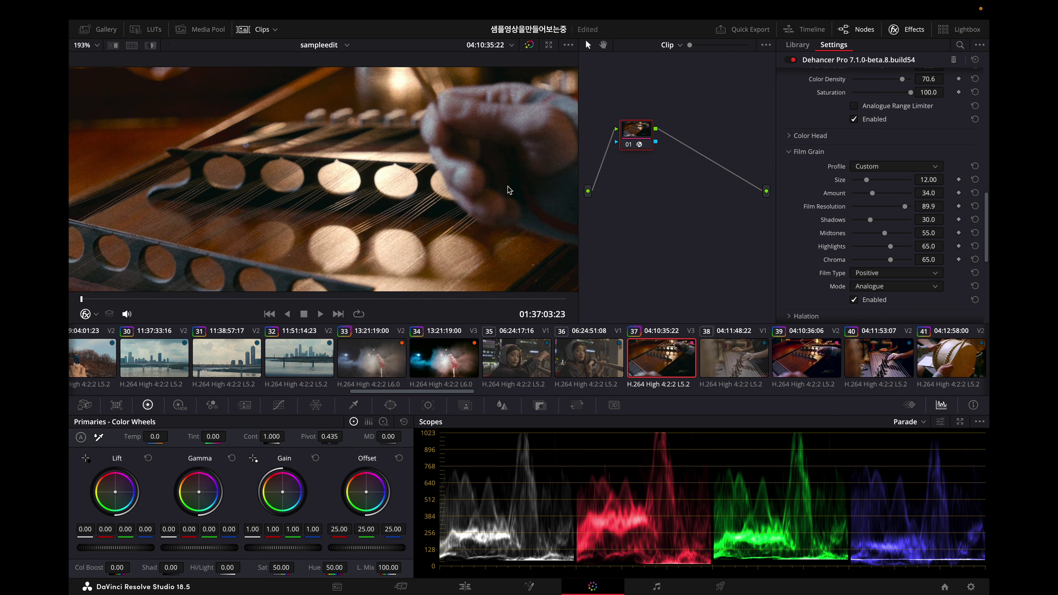
Step: Compare the grain's color on the musician's hand with Chroma at 0 and at 100
scroll(535, 214, "up", 5)
left_click_drag(535, 214, 354, 227)
left_click_drag(467, 204, 357, 241)
scroll(465, 168, "up", 1)
mouse_move(465, 168)
left_mouse_down()
mouse_move(414, 244)
mouse_move(456, 170)
mouse_move(385, 194)
left_mouse_up()
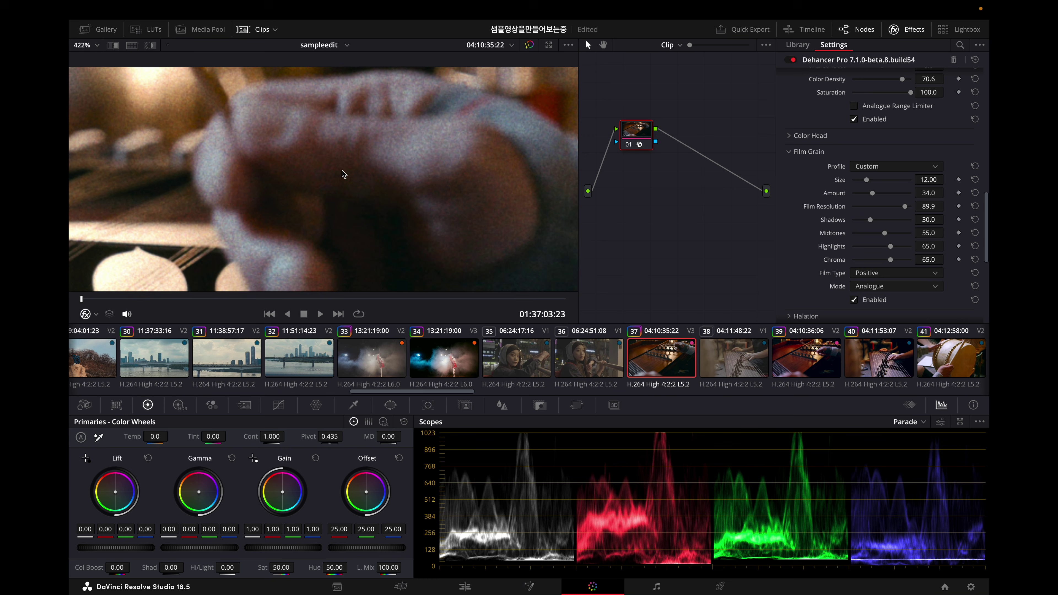
scroll(430, 183, "up", 2)
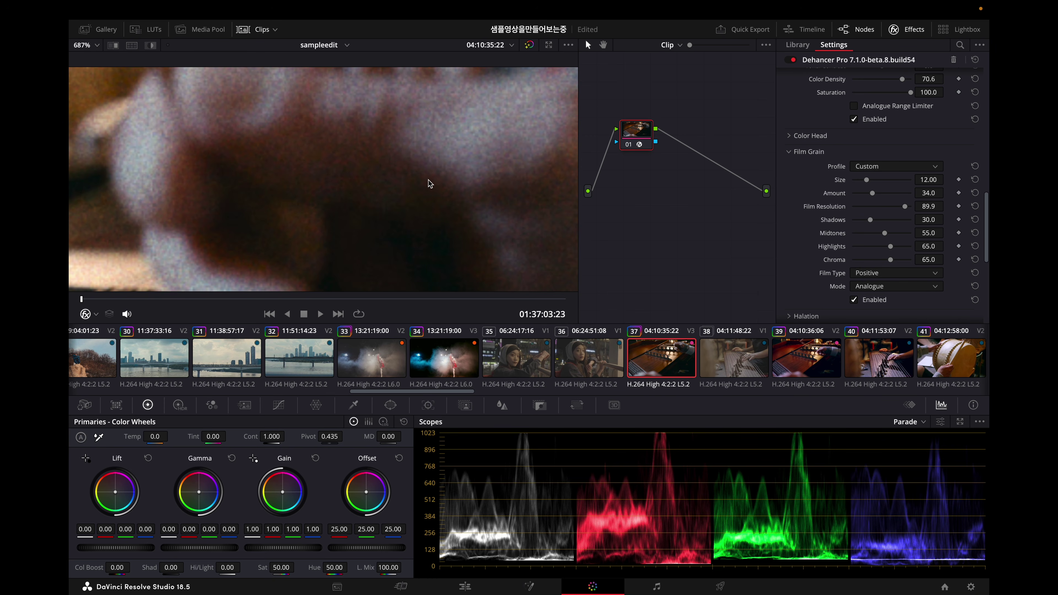
left_click_drag(890, 260, 847, 268)
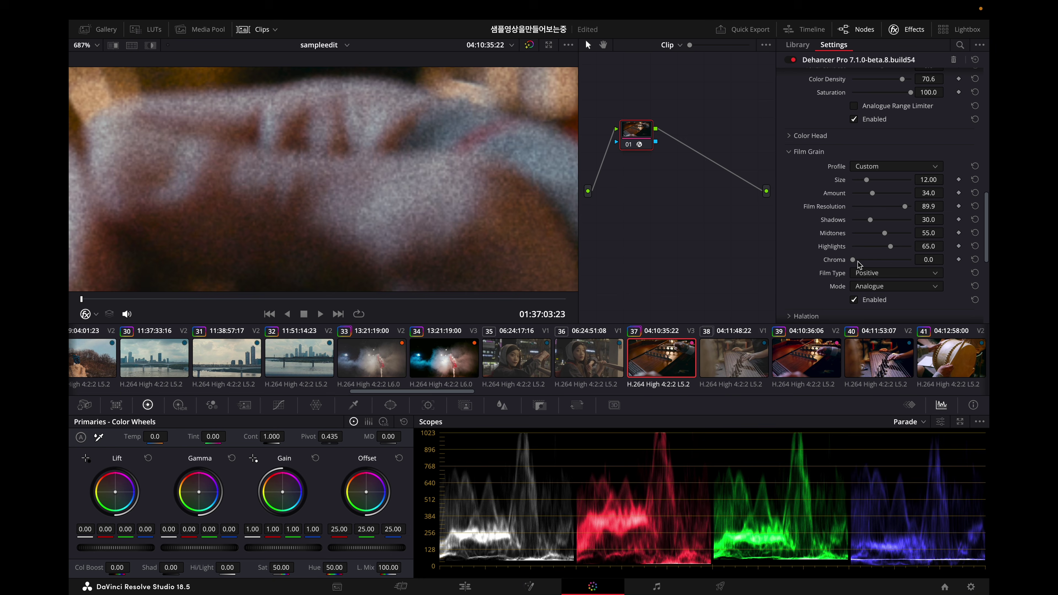
left_click_drag(853, 259, 941, 262)
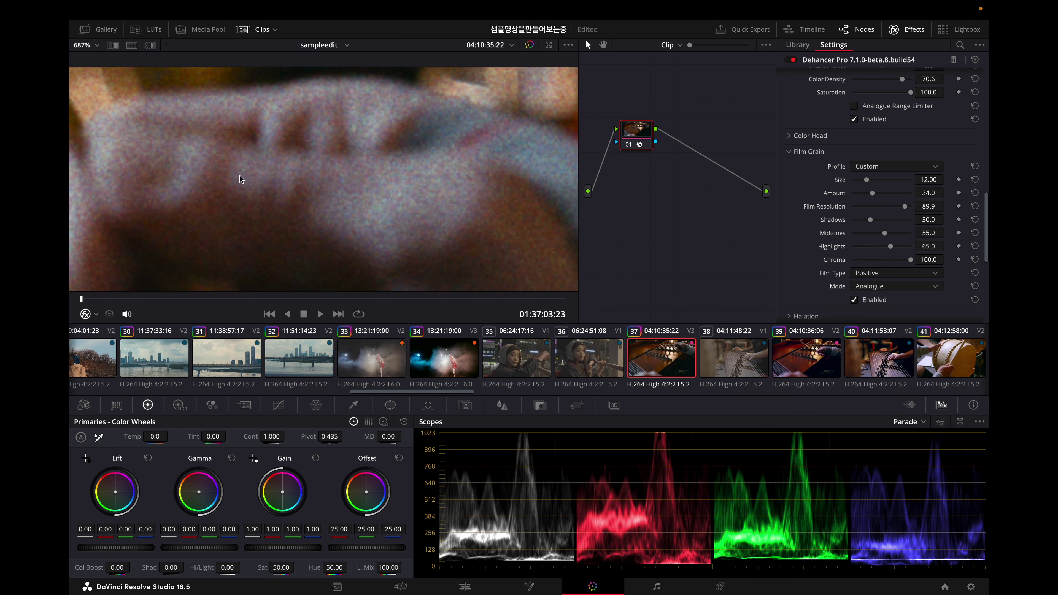
Step: Set the Film Grain Chroma to about 21.1 and inspect the grain on the hand close up
left_click(865, 260)
scroll(505, 209, "down", 5)
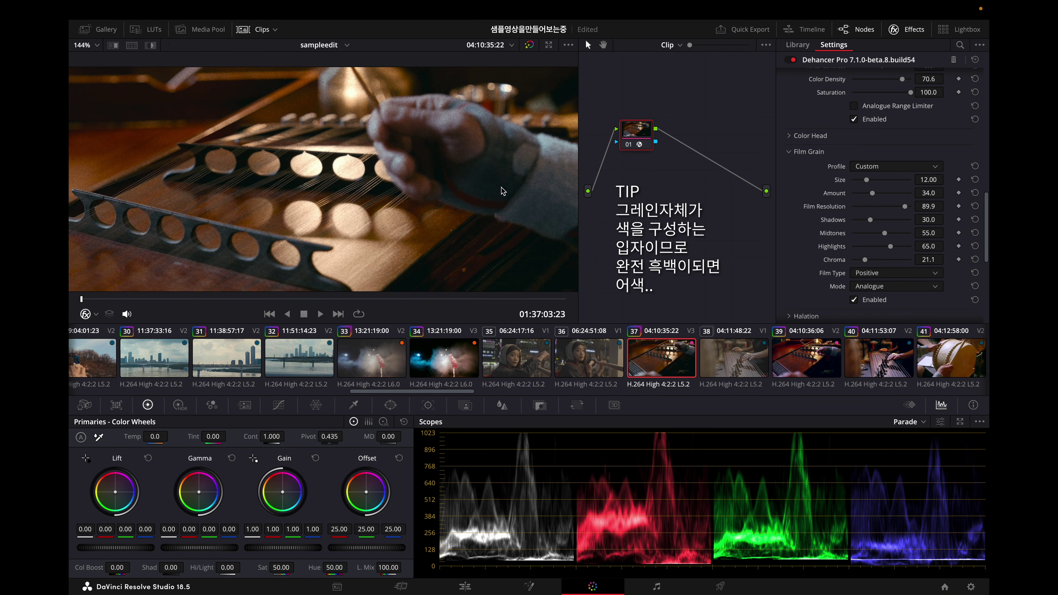
scroll(503, 191, "up", 4)
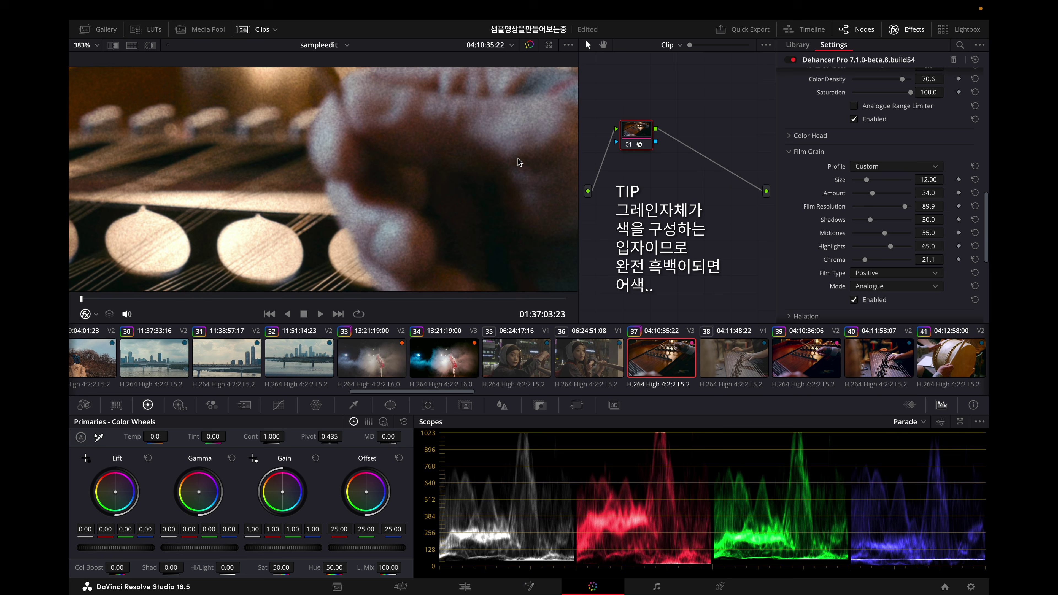
scroll(519, 161, "up", 3)
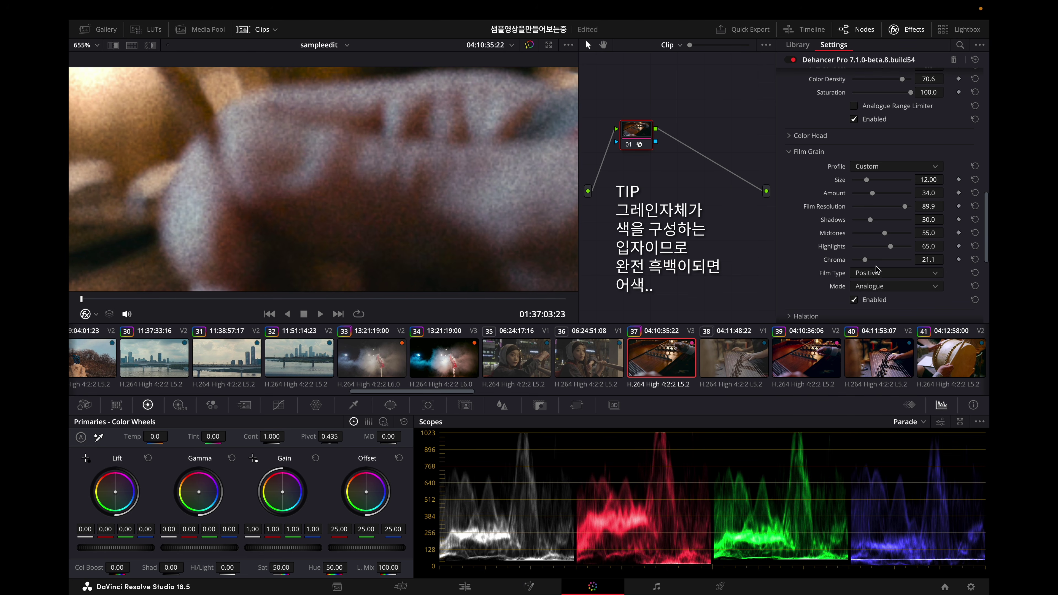
Step: Set the Film Grain Chroma to 22.0 and compare the Negative and Positive film types on the musician's hand, ending on Positive
mouse_move(865, 260)
left_mouse_down()
mouse_move(854, 264)
mouse_move(866, 262)
left_mouse_up()
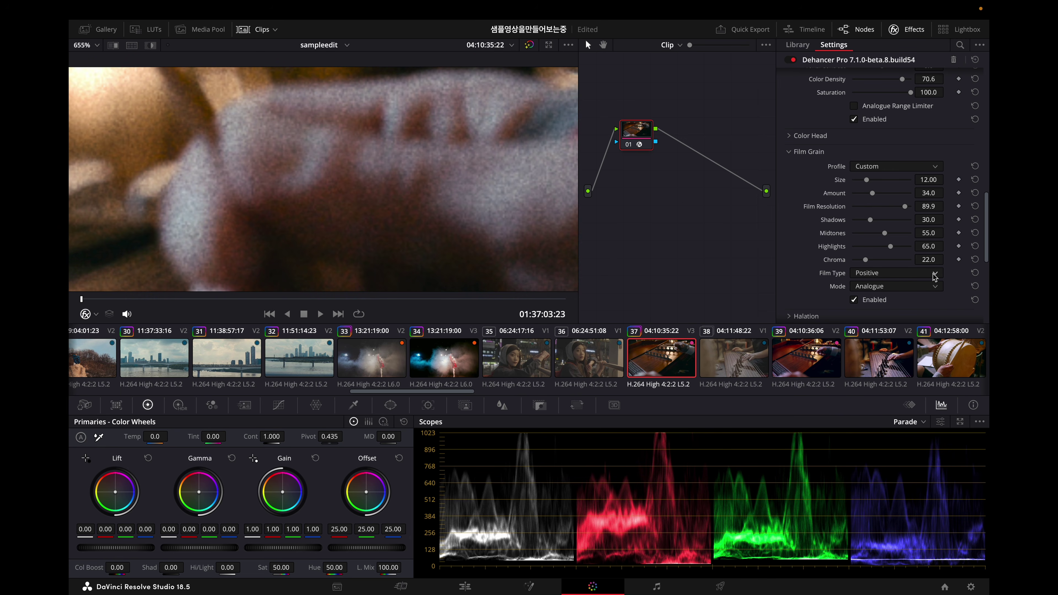
left_click(882, 275)
left_click(886, 296)
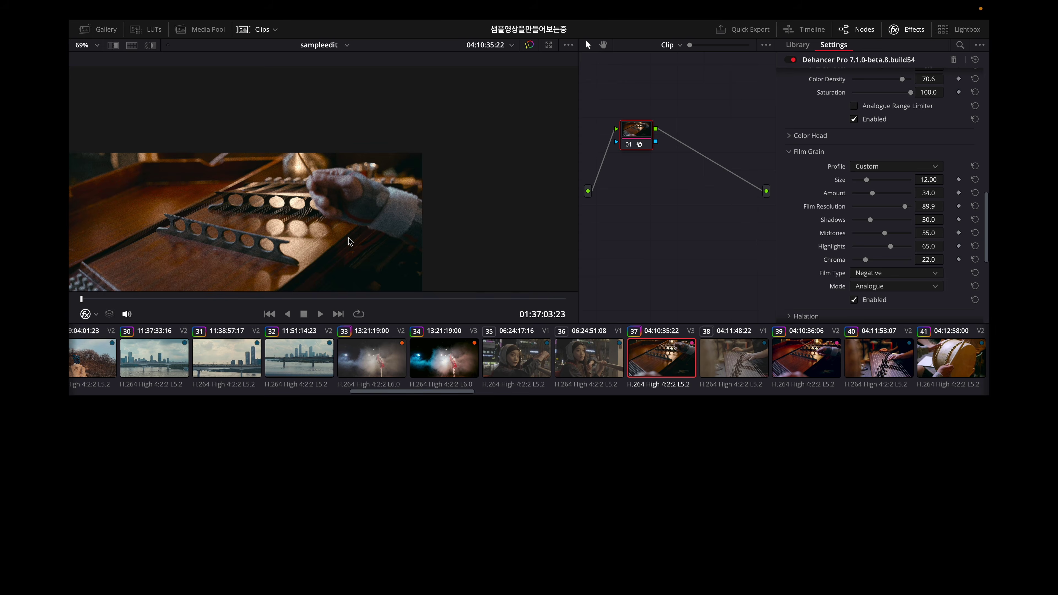
scroll(437, 177, "up", 6)
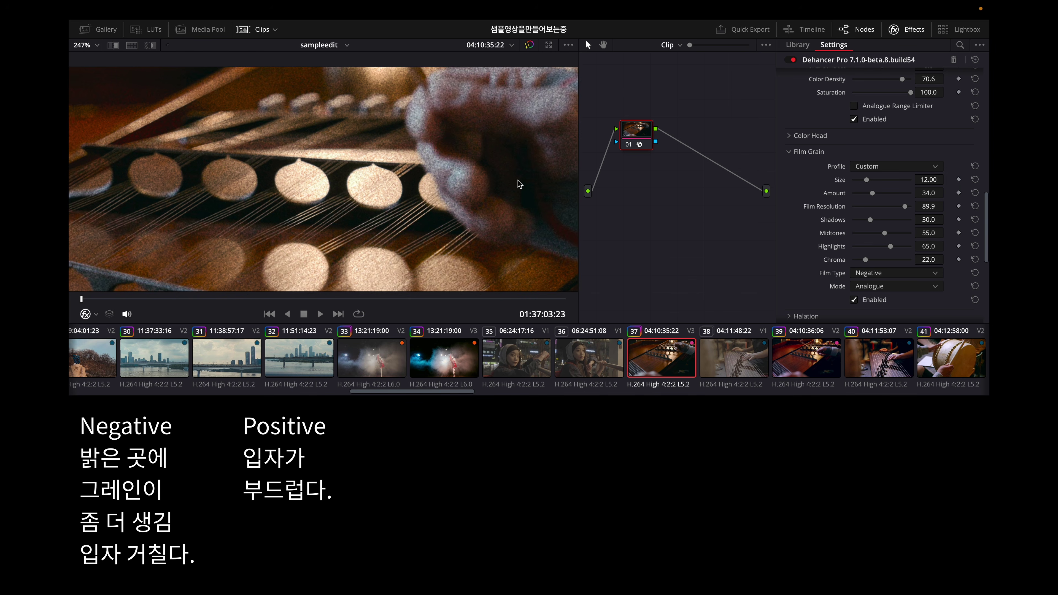
scroll(342, 201, "down", 3)
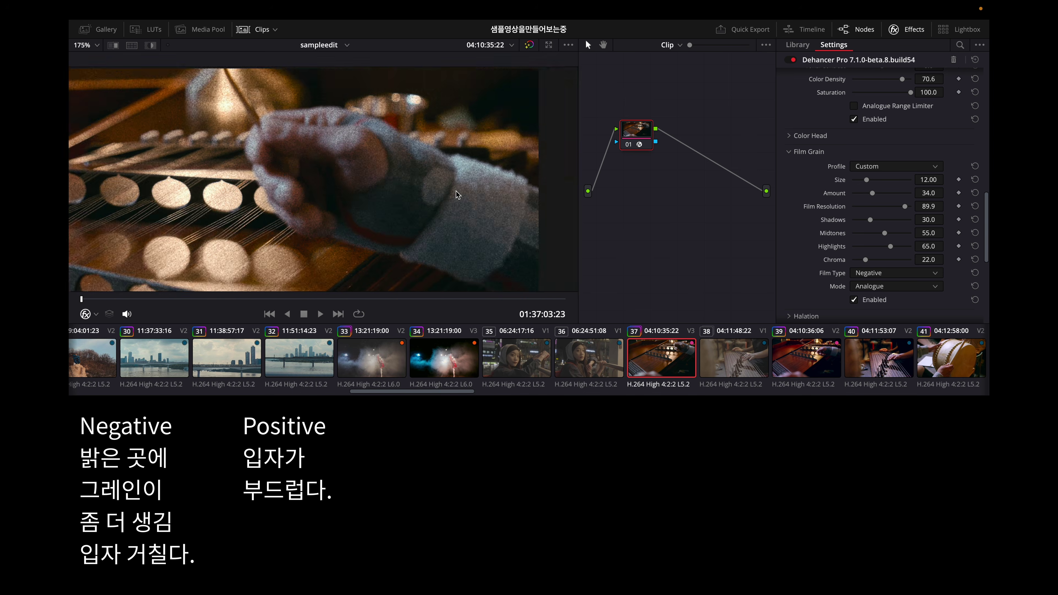
scroll(391, 154, "up", 4)
left_click_drag(391, 154, 367, 227)
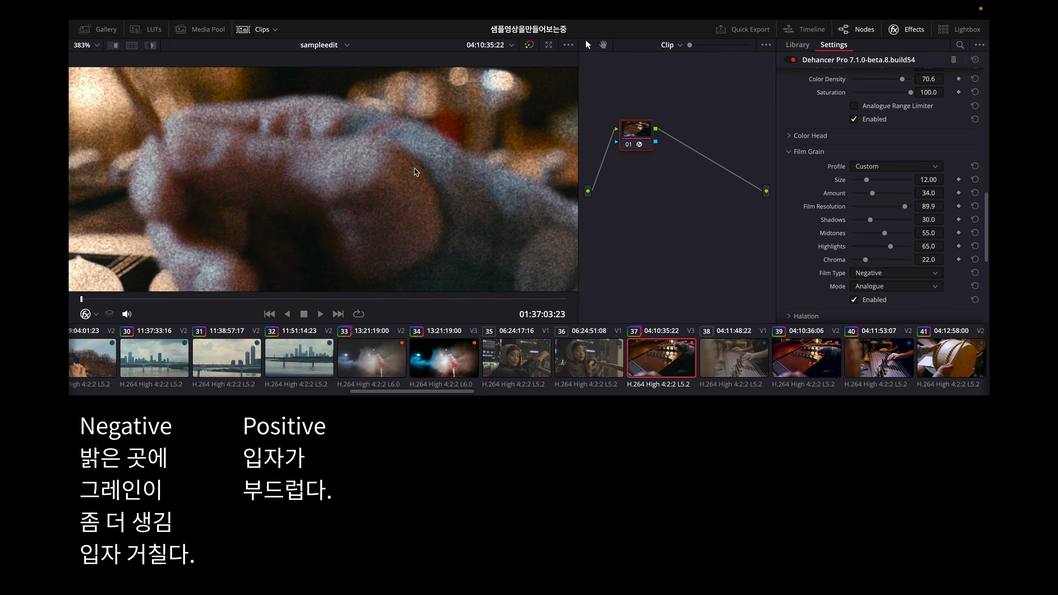
left_click(904, 275)
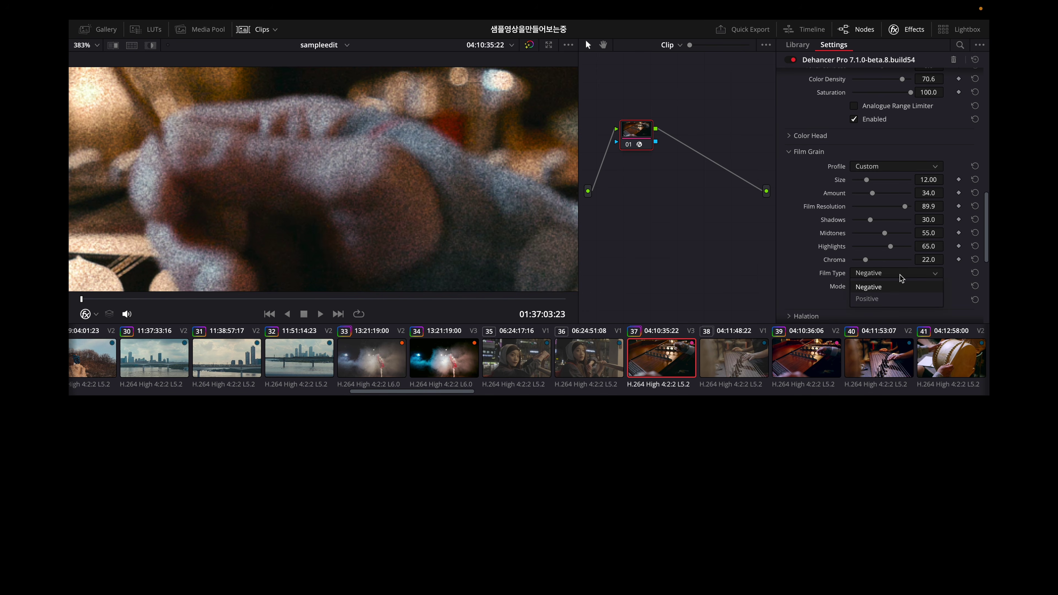
left_click(879, 299)
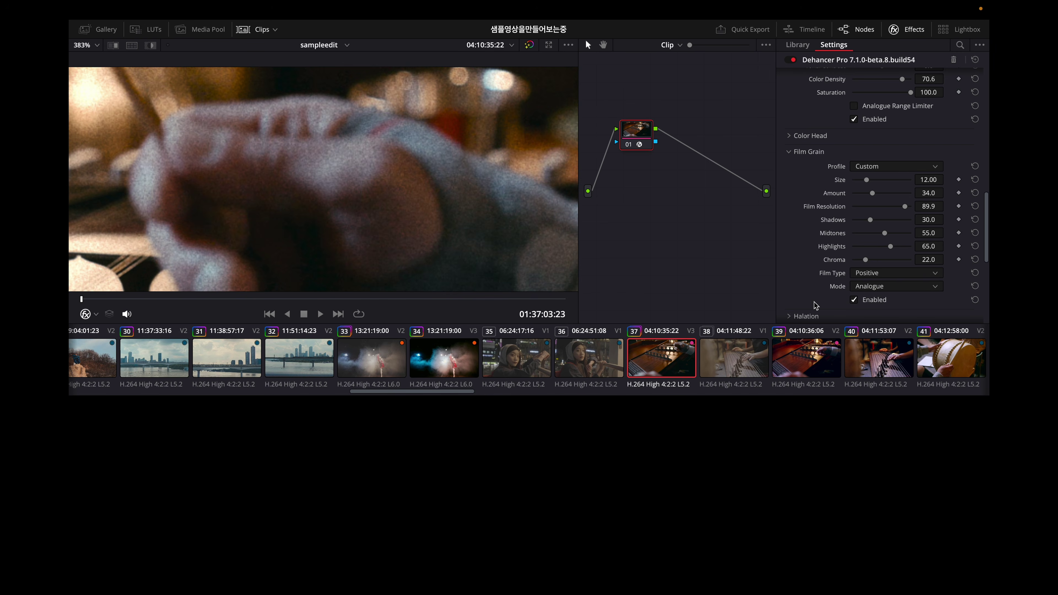
left_click(867, 287)
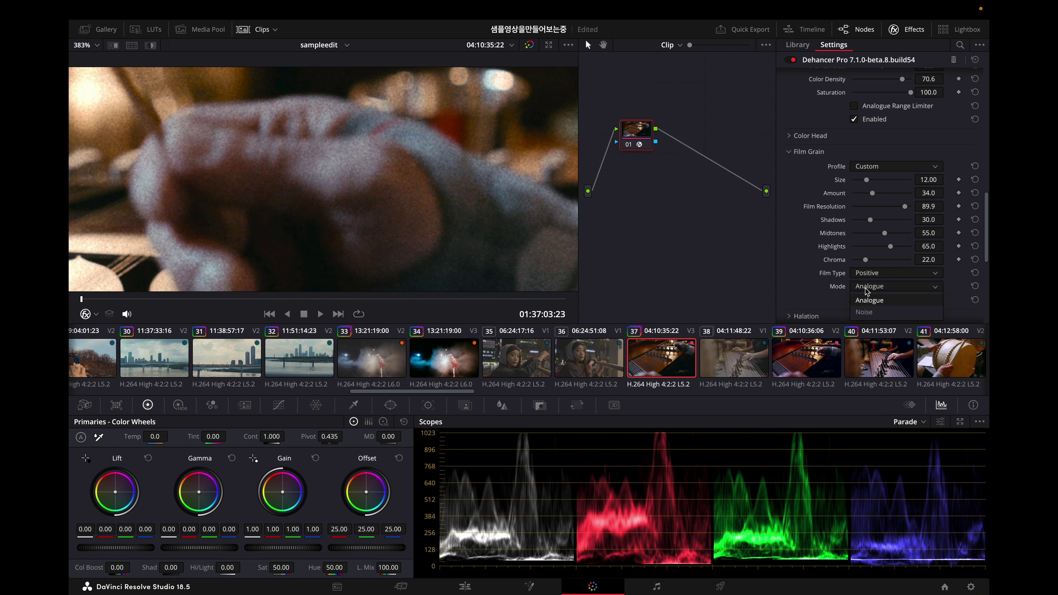
left_click(831, 303)
scroll(820, 286, "down", 1)
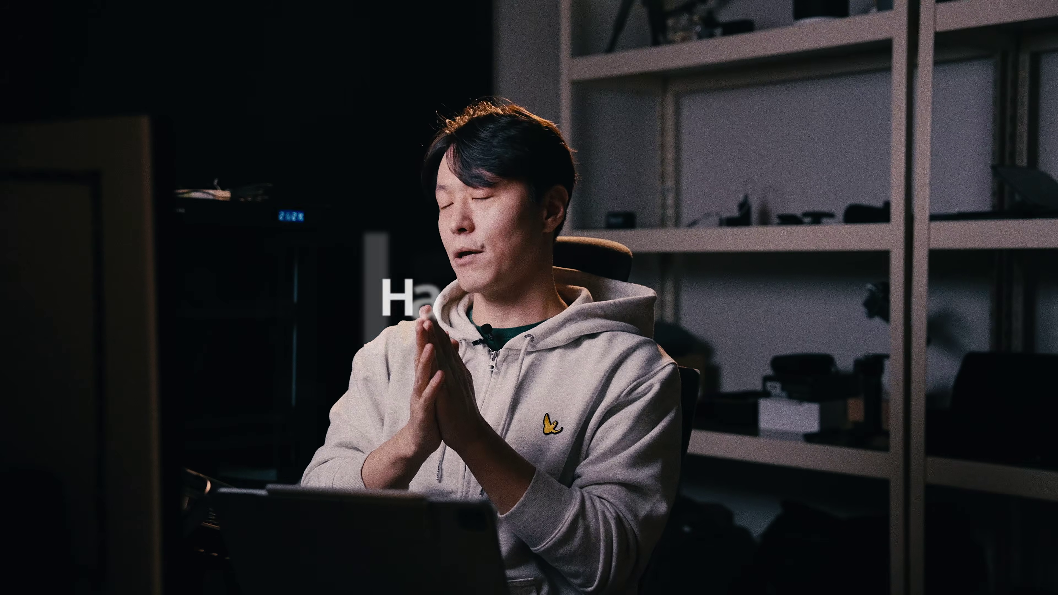
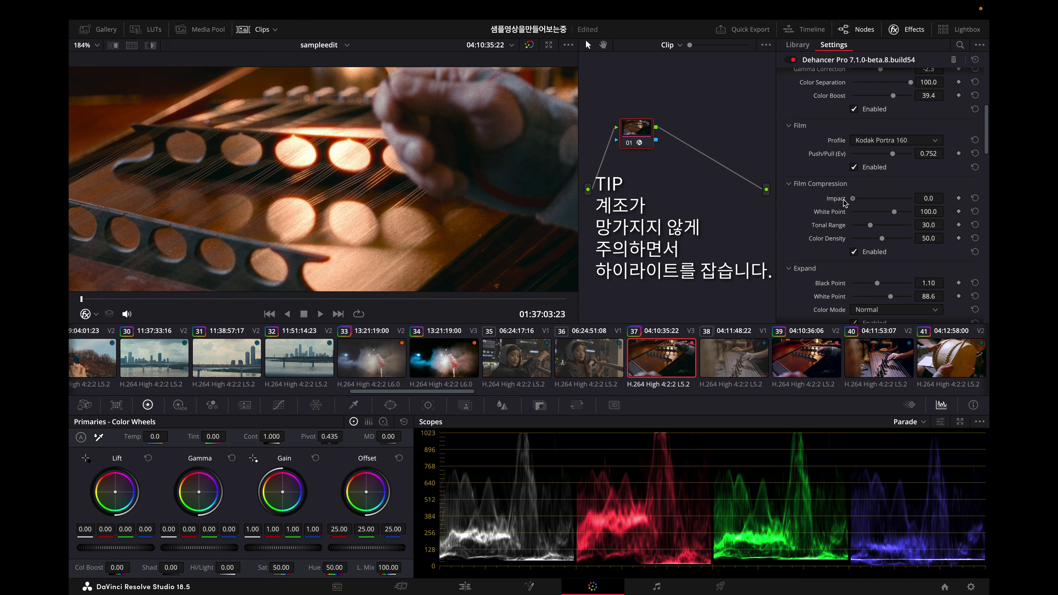
Step: Set the Film Compression Impact to 15.6, try both extremes of its Color Density, and settle on 53.2
left_click_drag(859, 199, 862, 199)
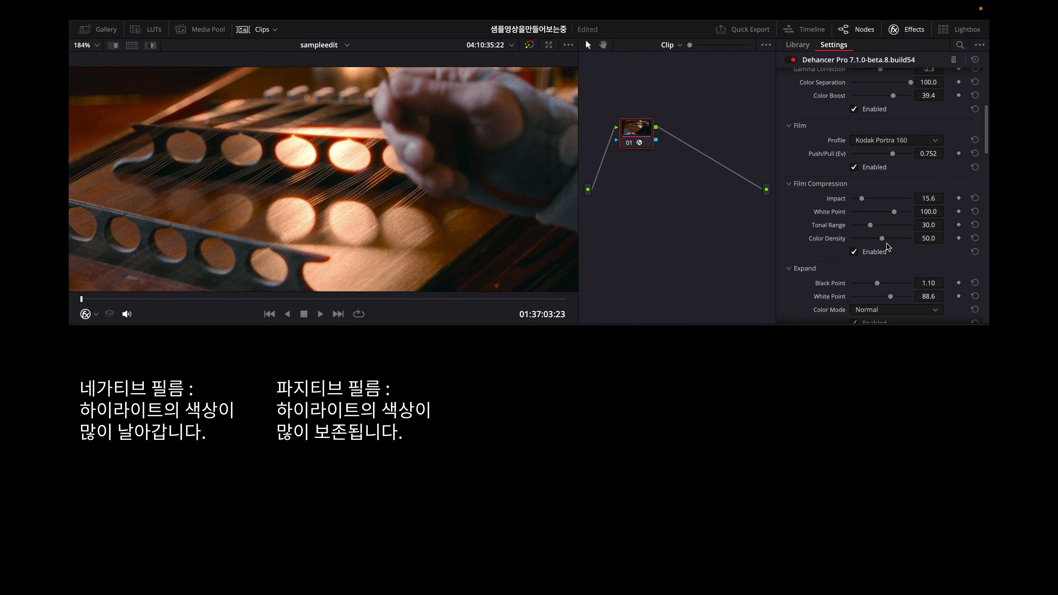
left_click_drag(884, 239, 849, 247)
left_click_drag(863, 241, 927, 239)
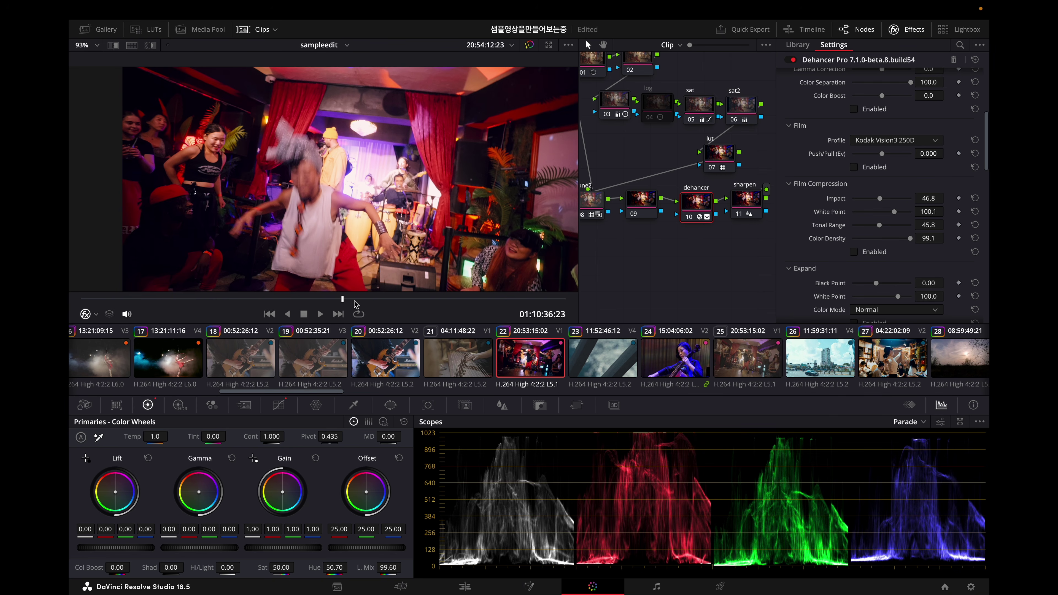
Step: On a later frame of the club dance clip, enable Film Compression and try its Impact at 100 and at lower values
left_click_drag(356, 303, 384, 305)
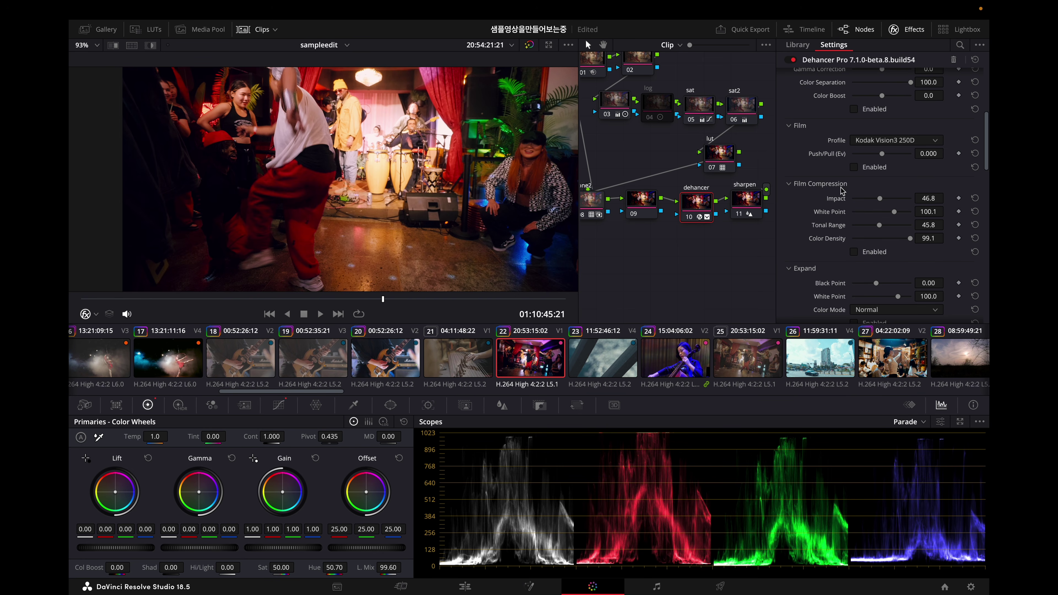
left_click(855, 252)
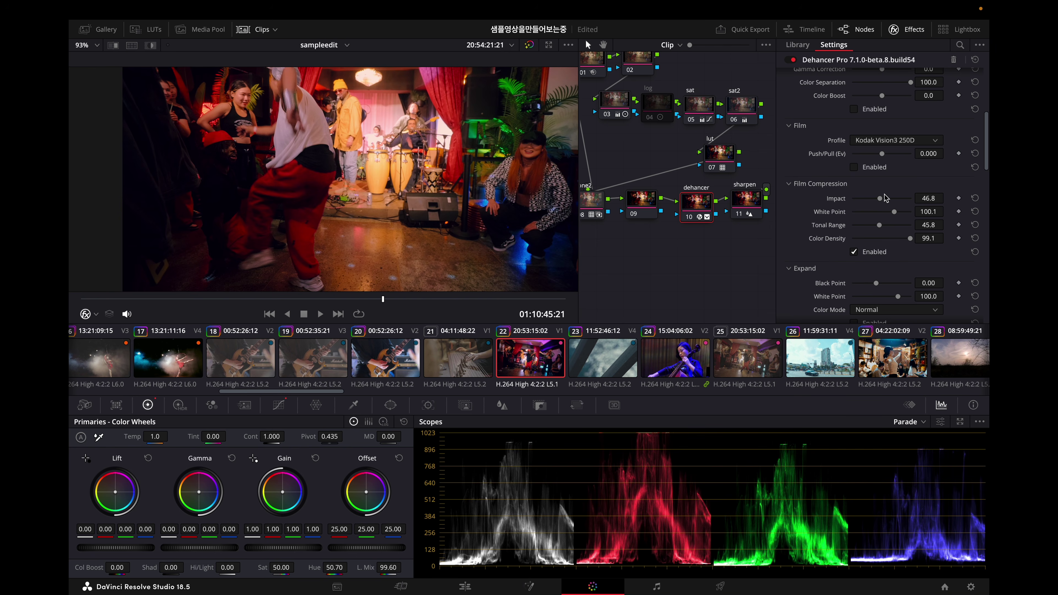
double_click(883, 203)
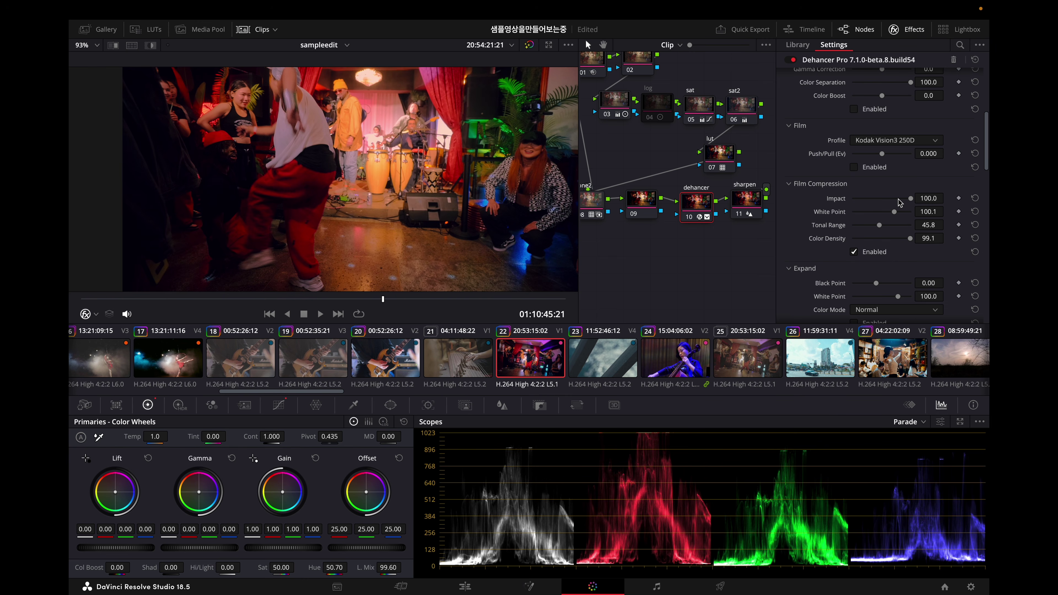
mouse_move(897, 203)
left_mouse_down()
mouse_move(868, 201)
mouse_move(875, 202)
left_mouse_up()
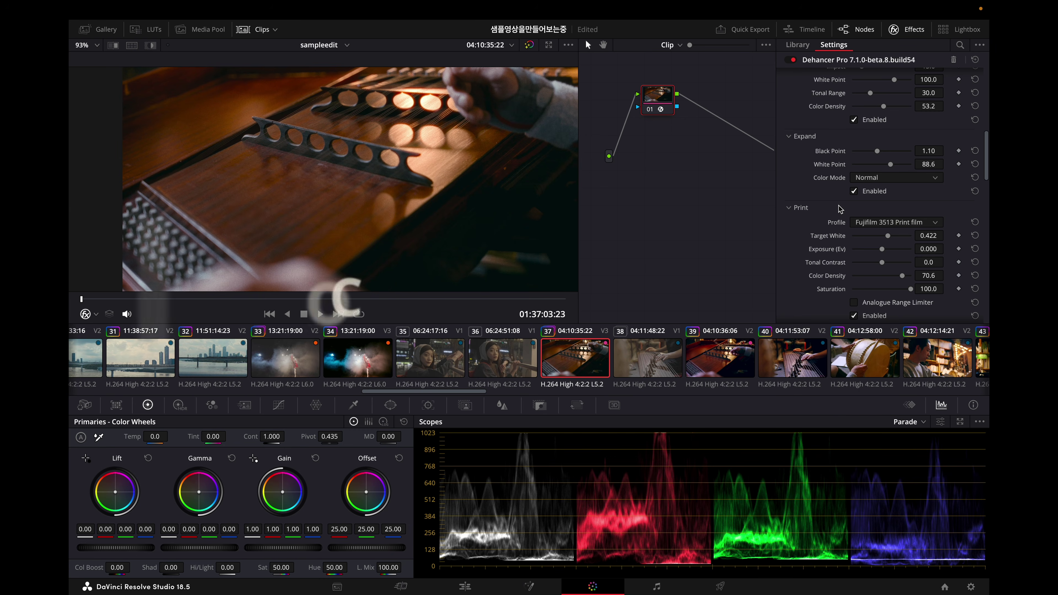
Step: Enable the Color Head module on the instrument clip and set Cyan - Red to 6.9 and Magenta - Green to 2.3
scroll(839, 208, "down", 3)
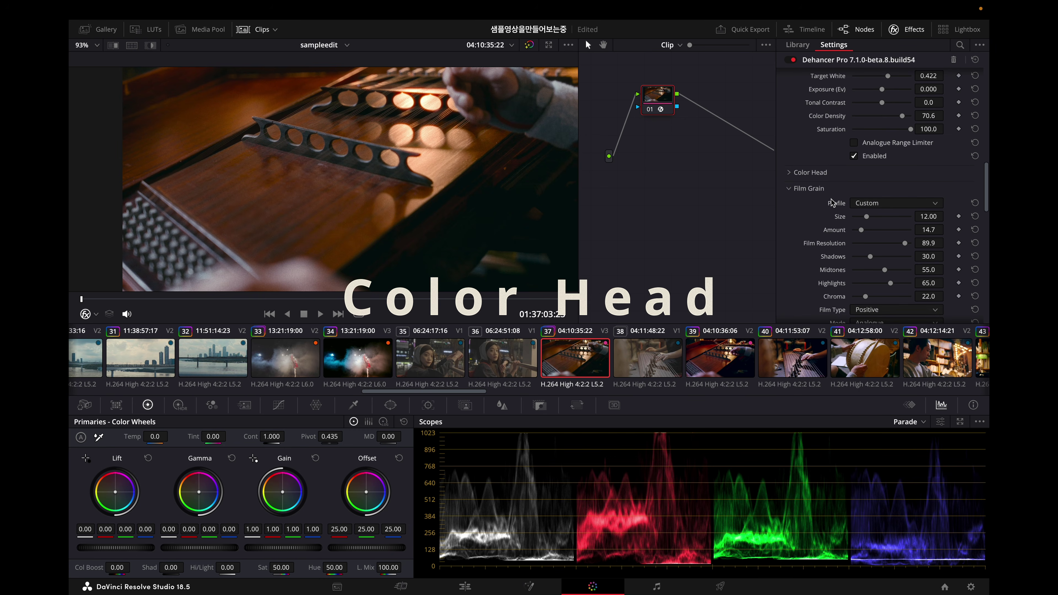
left_click(790, 173)
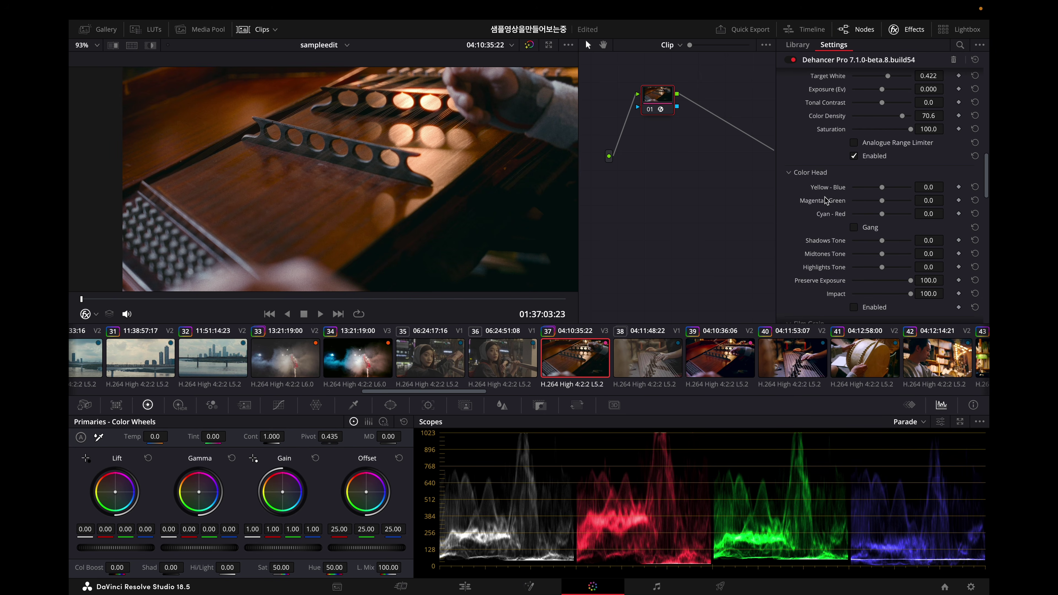
left_click(855, 307)
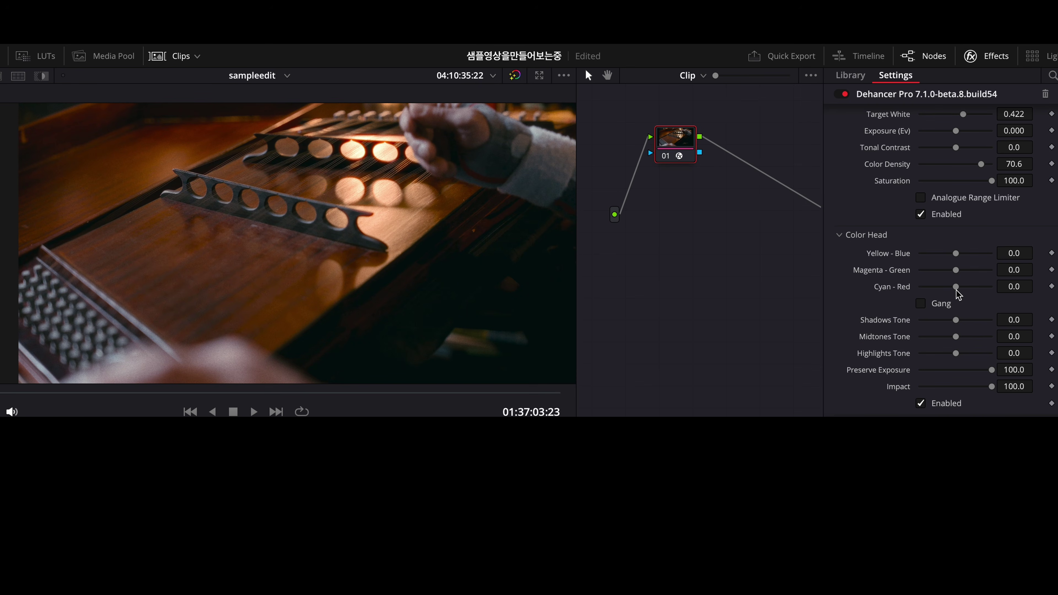
left_click_drag(957, 291, 962, 291)
left_click_drag(961, 291, 962, 291)
left_click_drag(955, 270, 957, 270)
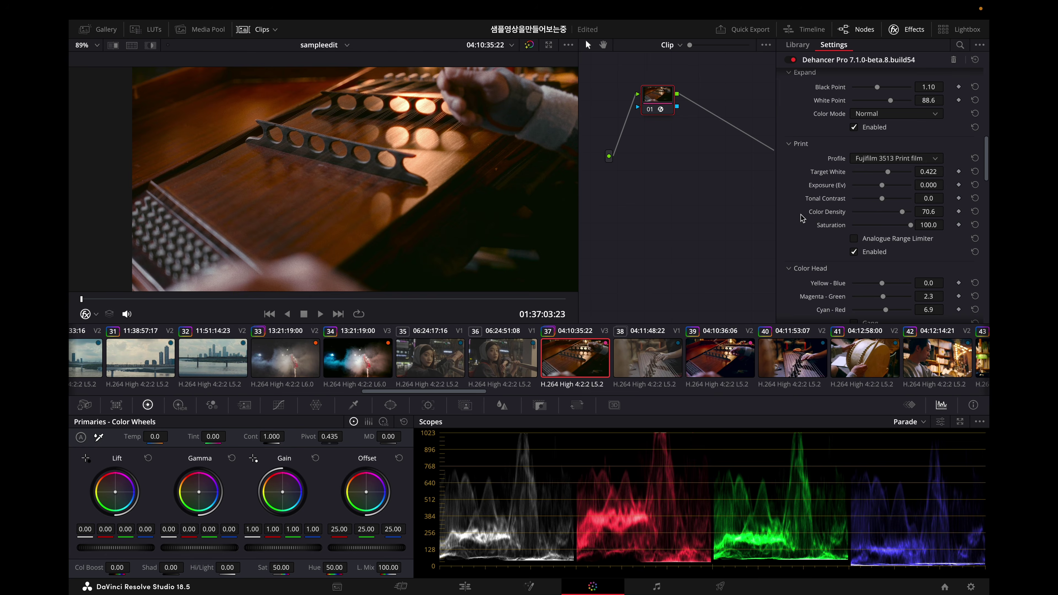
Step: Set the Black Point of the Expand module to 2.47
scroll(802, 218, "up", 3)
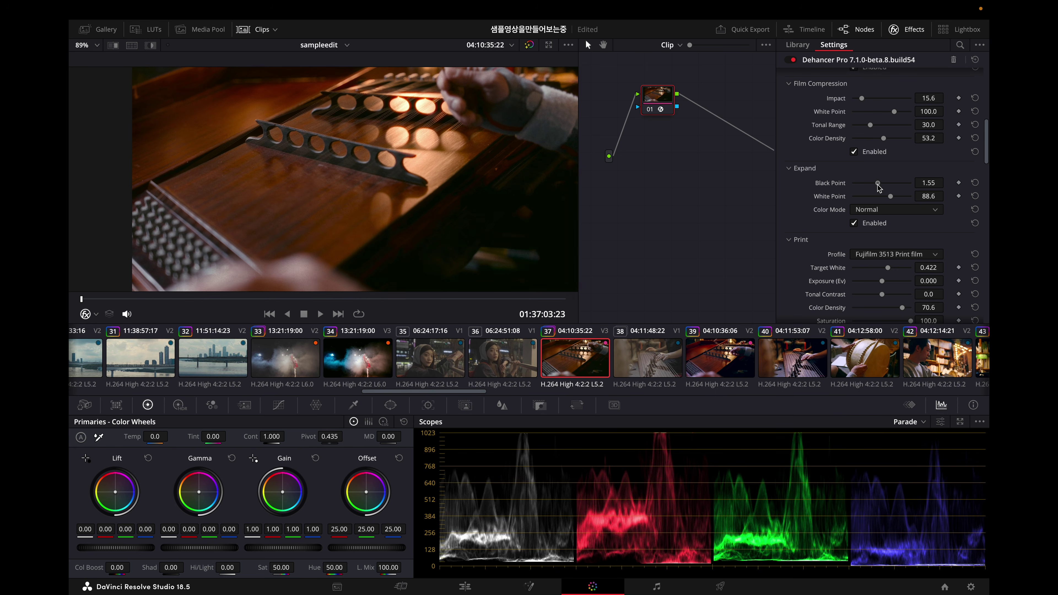
left_click_drag(877, 184, 879, 189)
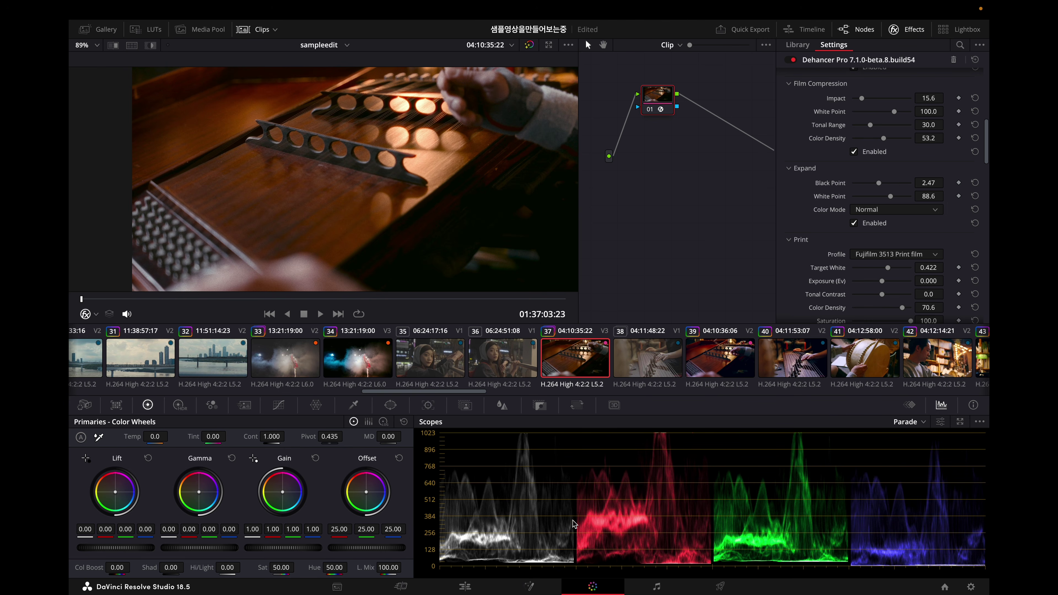
Step: Enable the Overscan module to add a film gate frame and lower its Exposure to -0.936
scroll(805, 212, "down", 10)
scroll(805, 212, "down", 8)
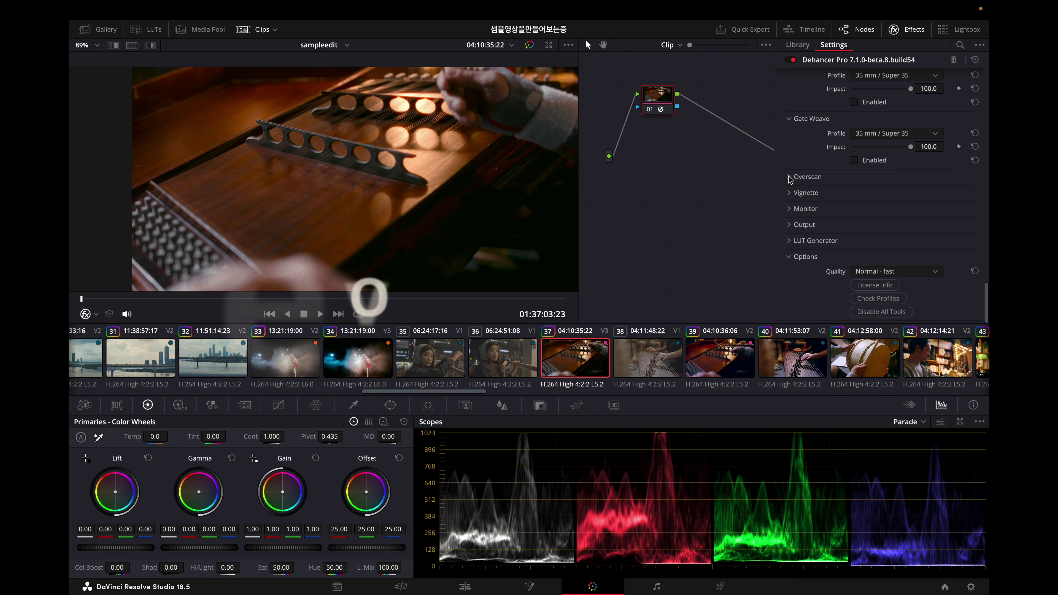
left_click(790, 179)
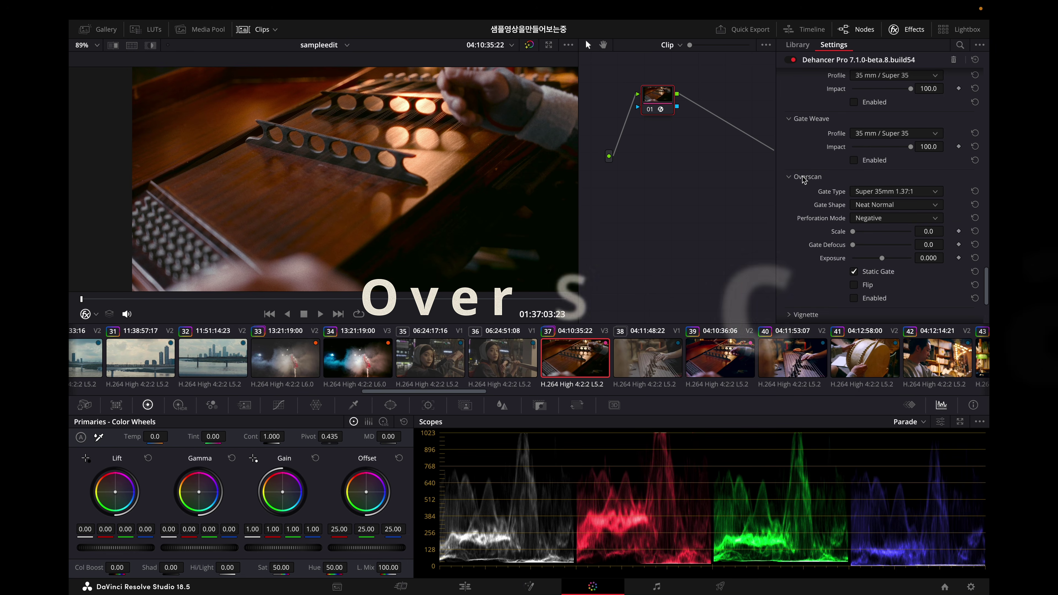
scroll(829, 252, "down", 2)
scroll(829, 252, "down", 1)
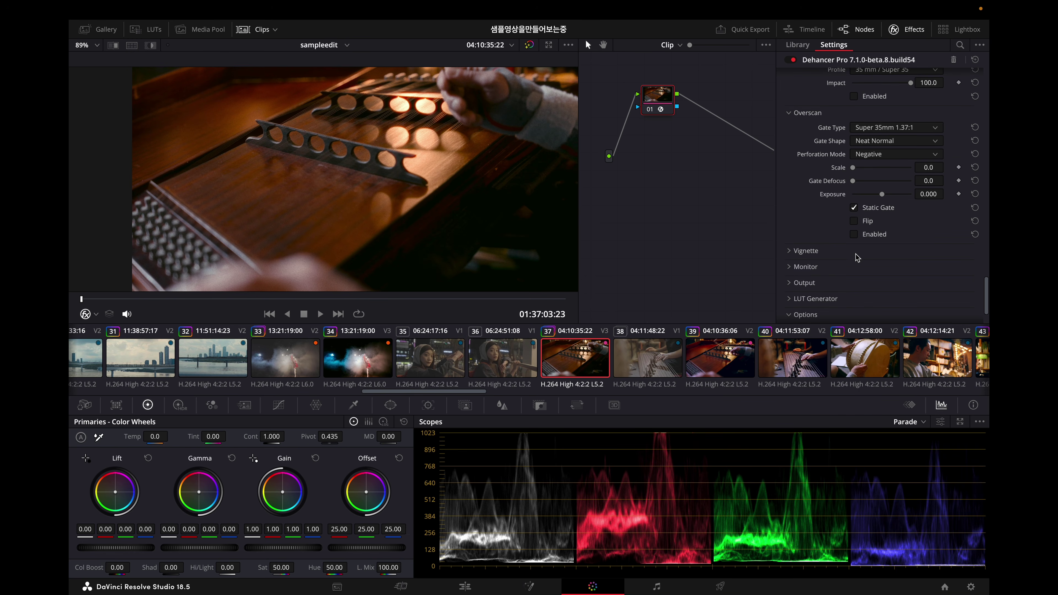
left_click(854, 234)
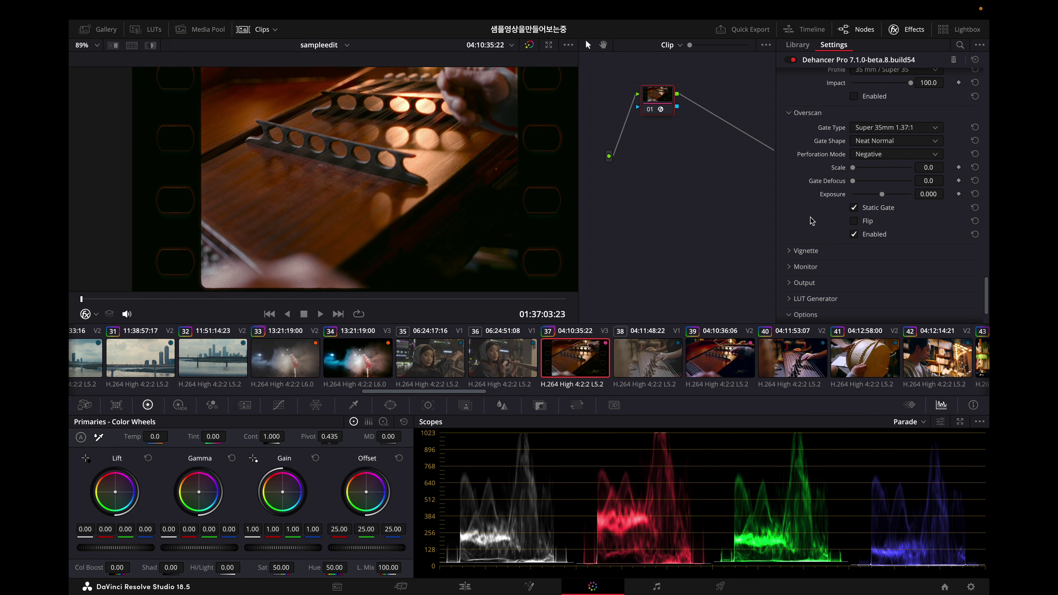
left_click_drag(878, 198, 869, 198)
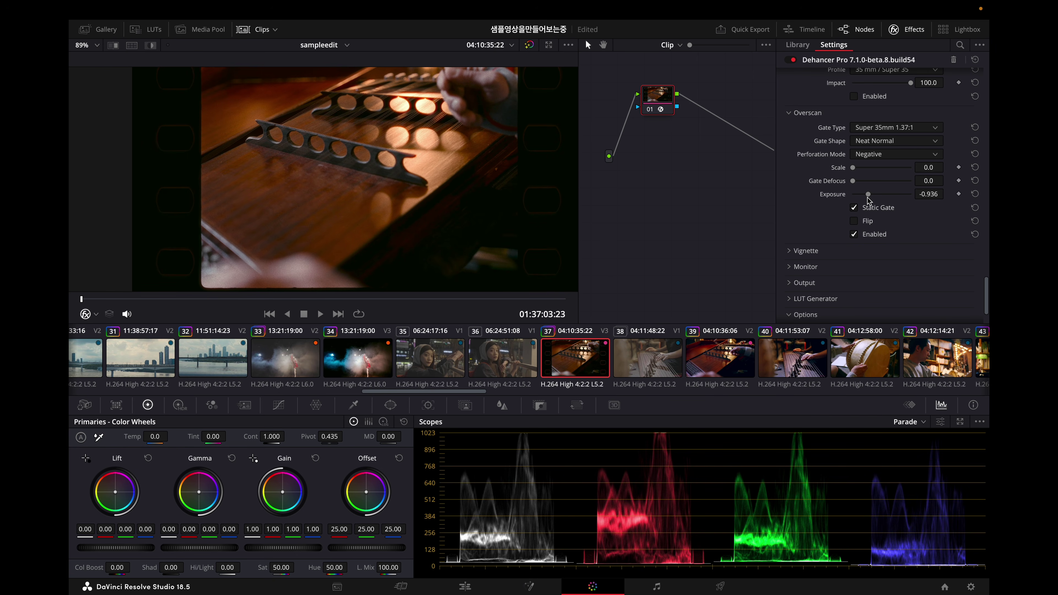
Step: Try the Super 8mm 1.33:1 and Widescreen 35mm 1.85:1 gate types and the Flip option, and disable Overscan
left_click(898, 130)
left_click(900, 142)
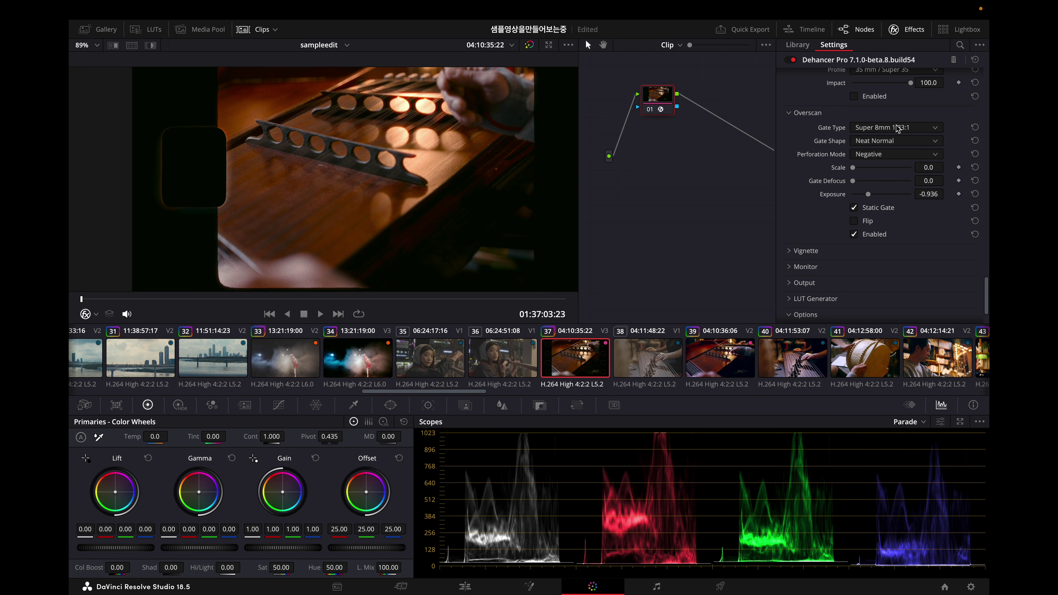
left_click(854, 221)
left_click(891, 128)
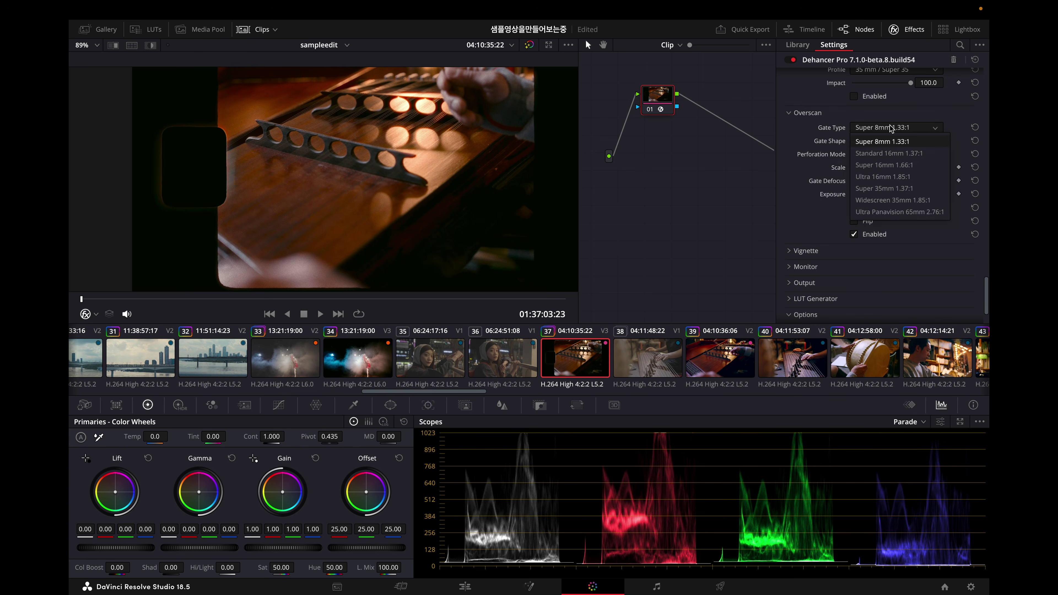
left_click(869, 200)
left_click(854, 234)
Step: Expand the Vignette and Monitor modules to view their settings
left_click(806, 266)
left_click(806, 251)
scroll(821, 188, "down", 3)
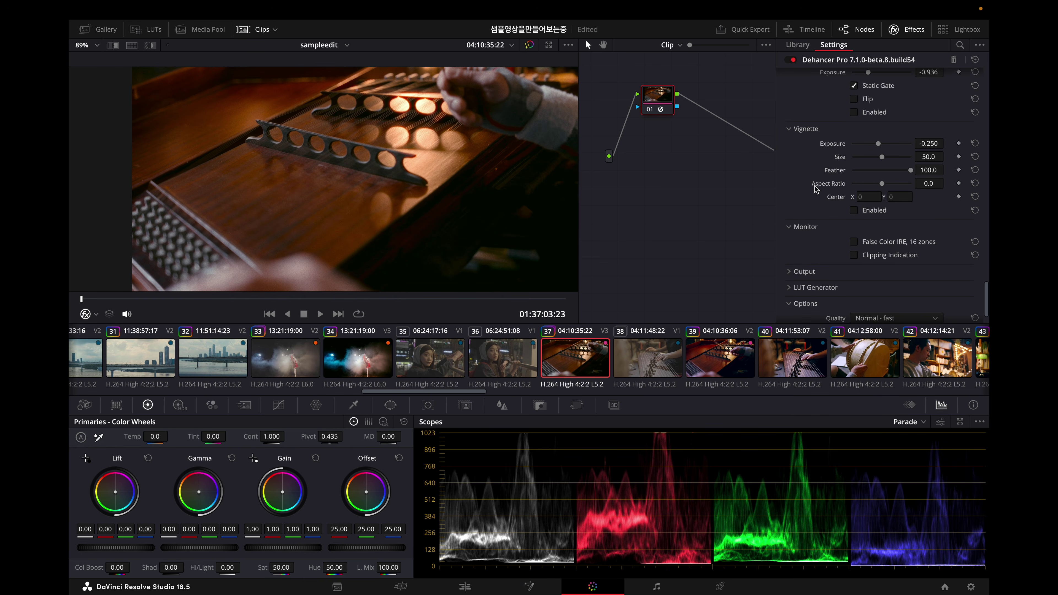
scroll(821, 158, "down", 1)
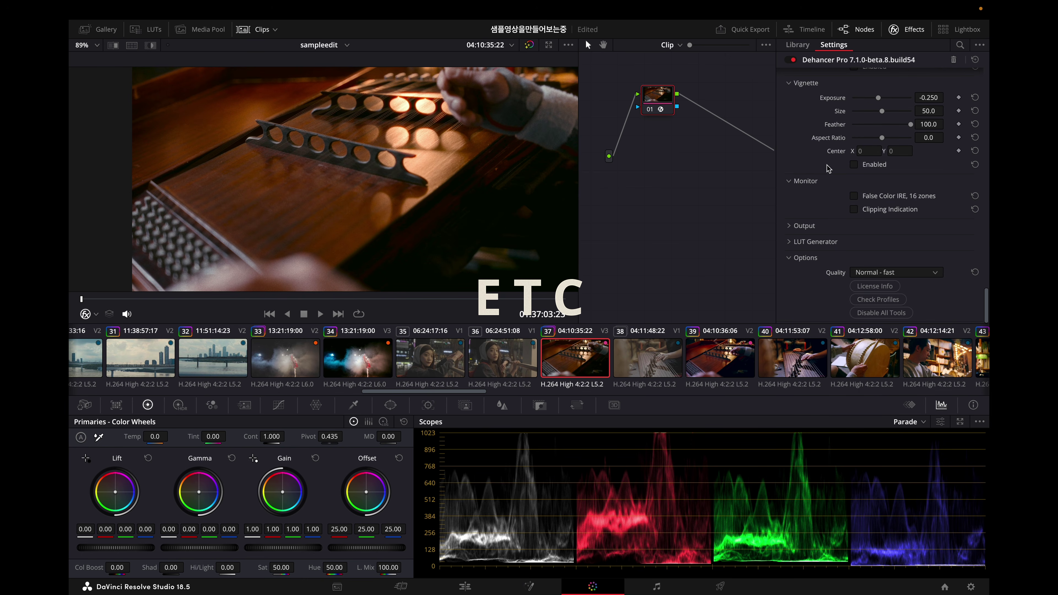
Step: Check the image with False Color IRE and with Clipping Indication, switching each one off after viewing
left_click(855, 196)
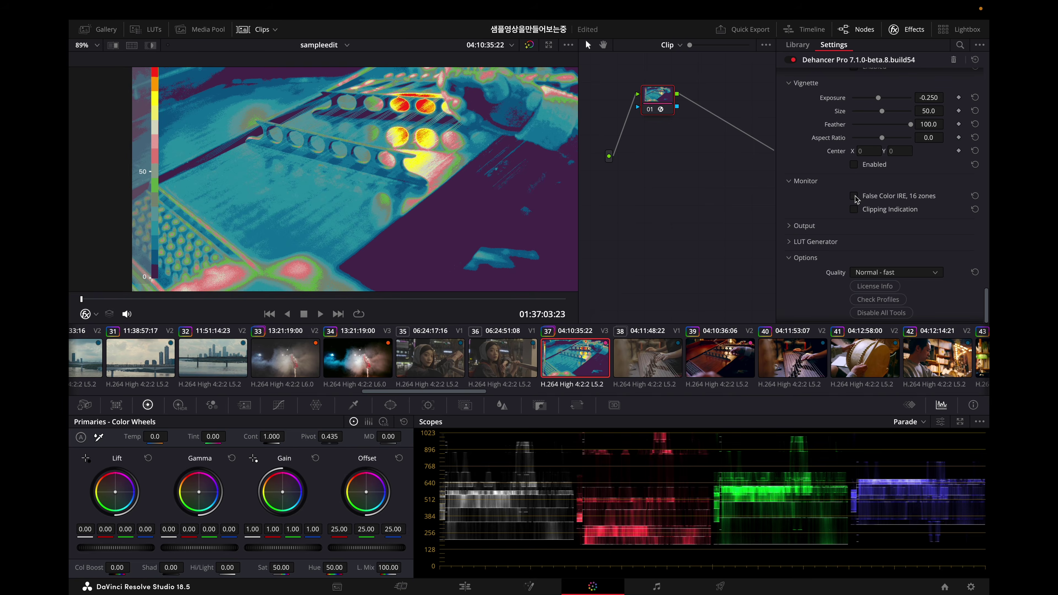
left_click(854, 196)
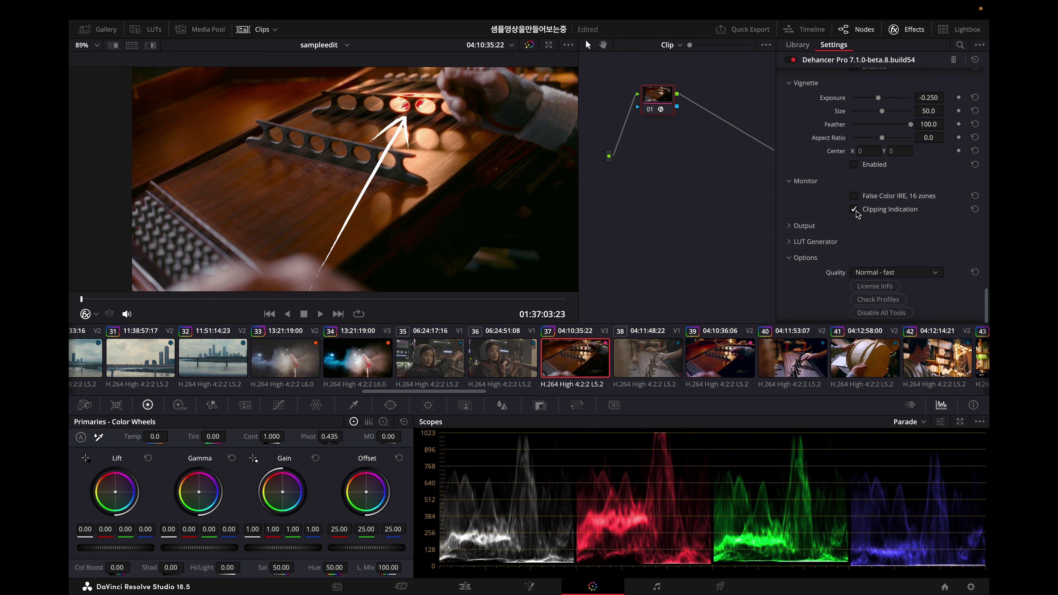
left_click(854, 209)
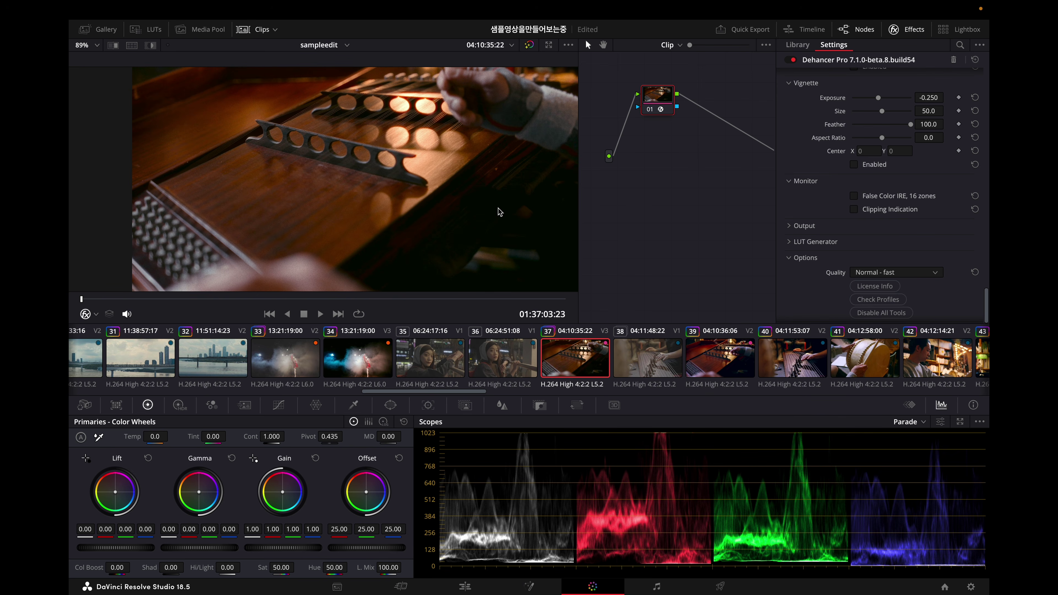
Step: Expand the Output and LUT Generator modules to view their settings, and look back over the Vignette and Overscan modules
left_click(916, 225)
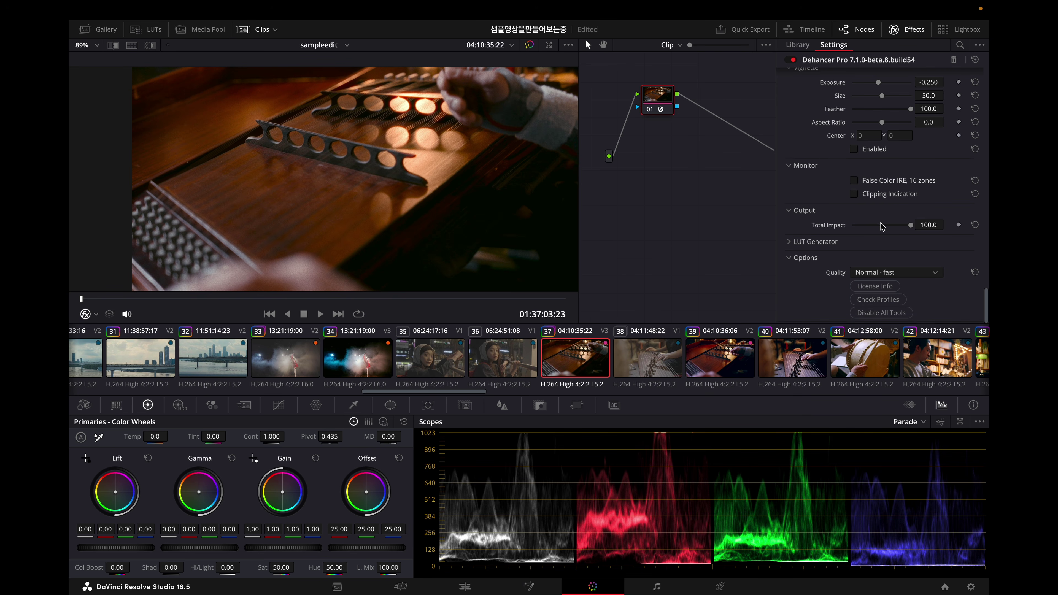
left_click(792, 242)
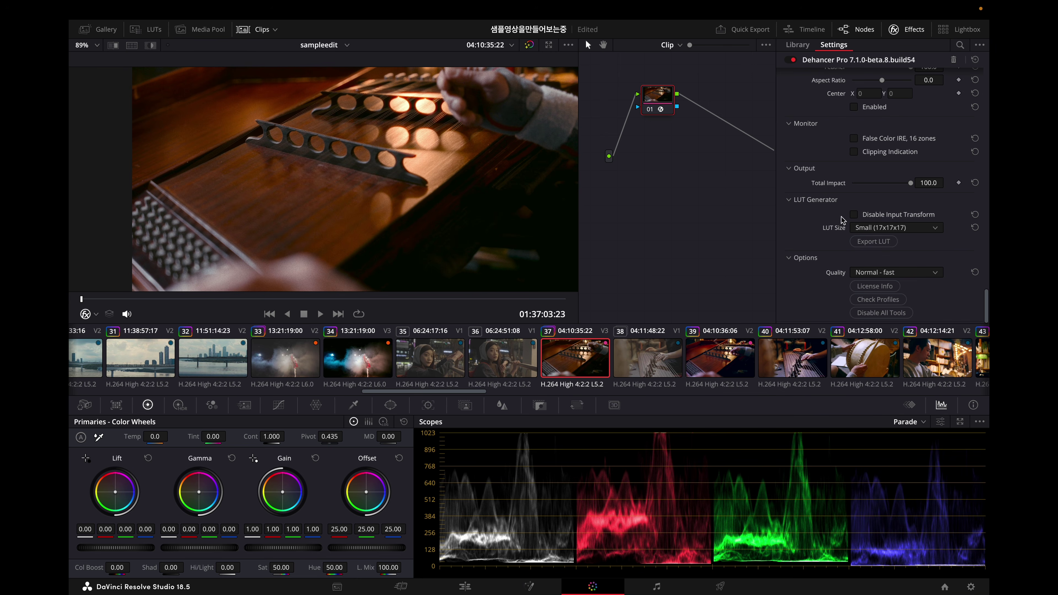
scroll(813, 280, "up", 15)
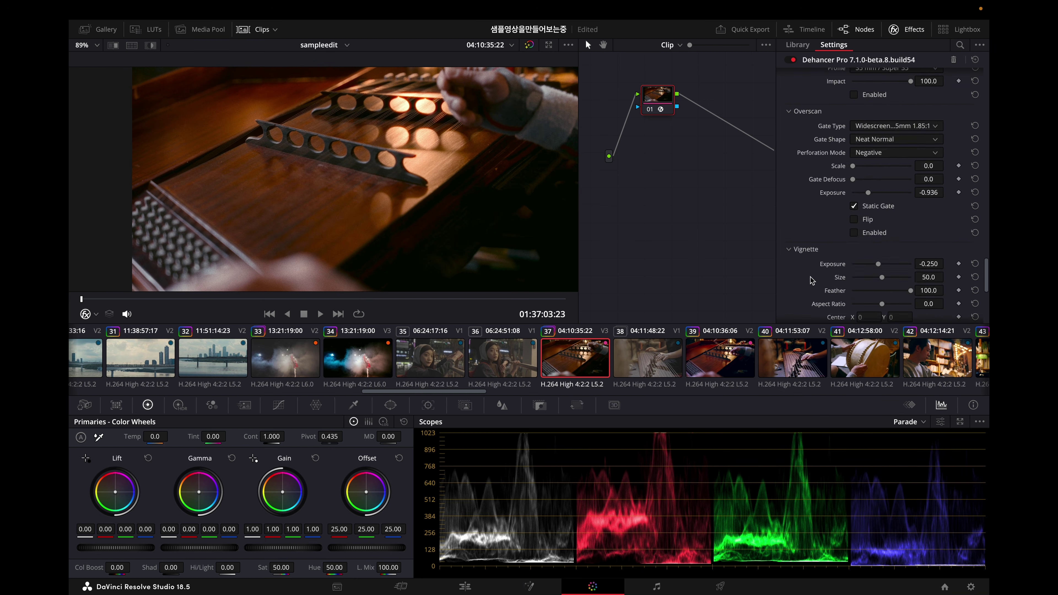
scroll(814, 278, "up", 2)
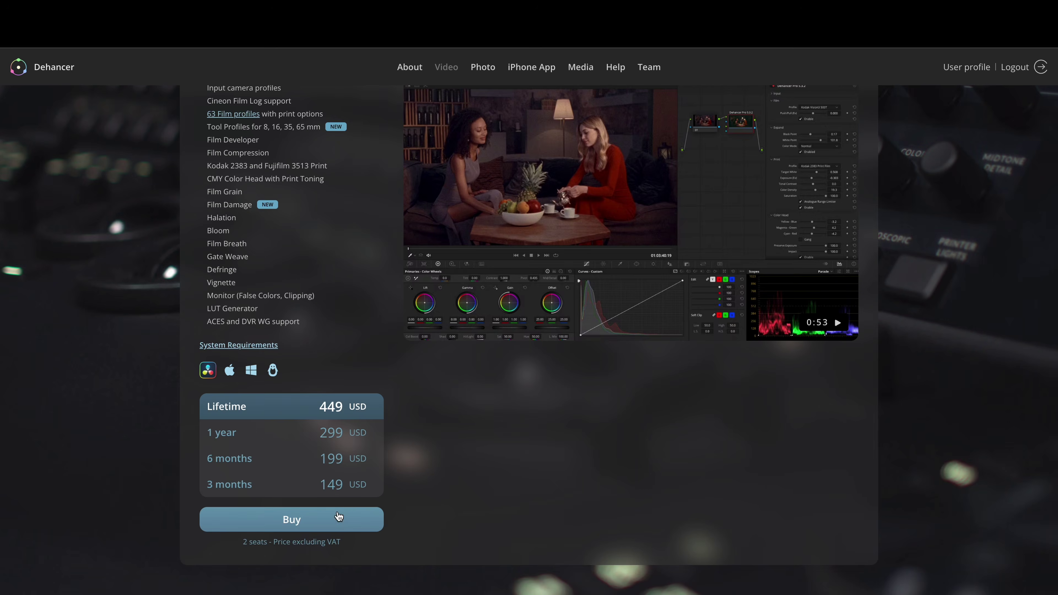
Step: On the Dehancer website, start buying the Lifetime licence of Dehancer Pro, and read the Dehancer Colourist Awards page through to its prizes
left_click(339, 516)
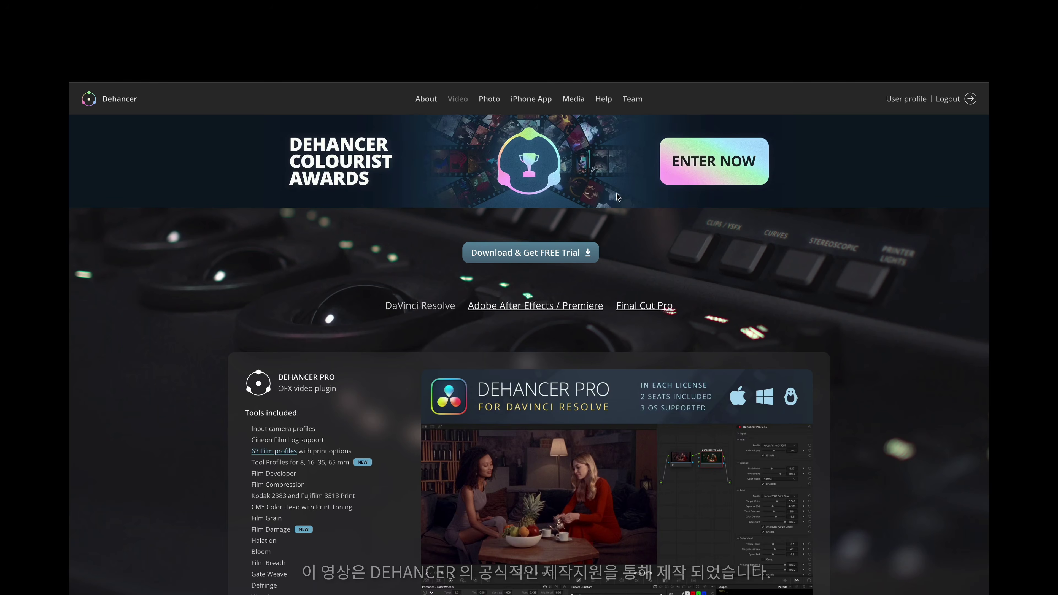
left_click(542, 200)
scroll(676, 267, "down", 6)
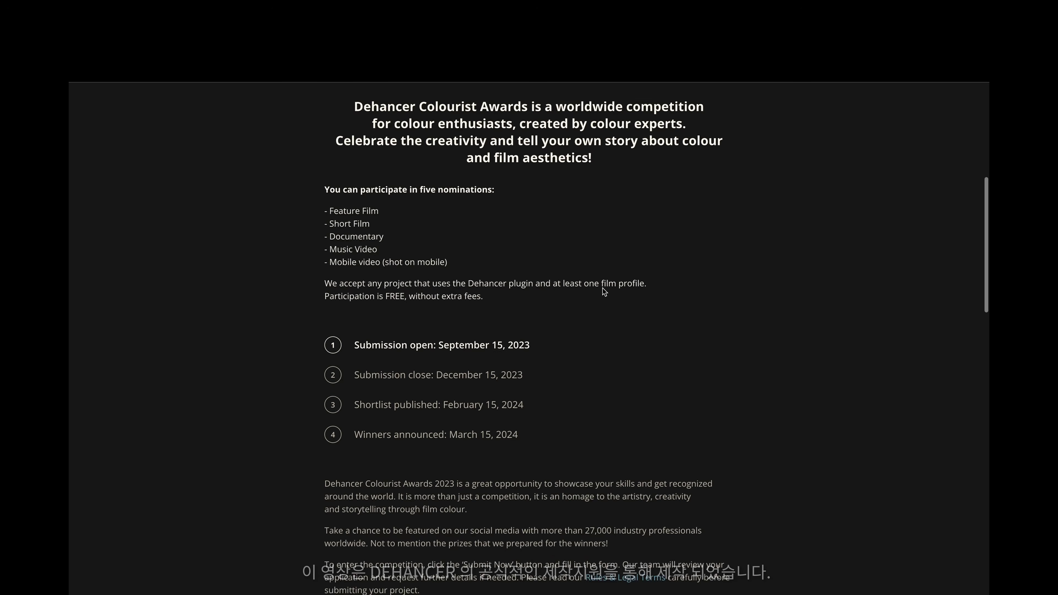
scroll(604, 290, "down", 8)
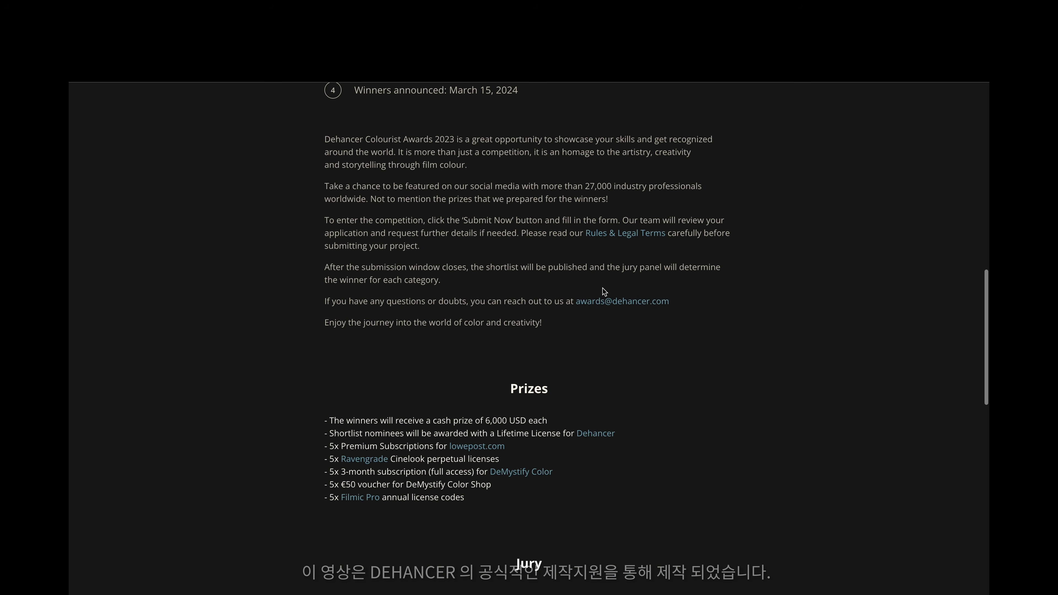